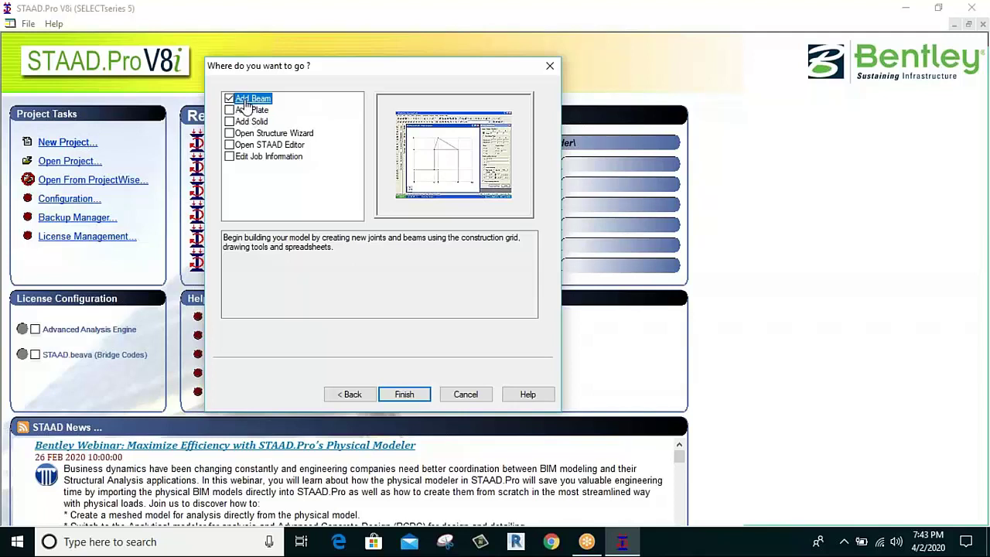
- Preview the Add Plate, Add Solid, Open Structure Wizard, Open STAAD Editor and Edit Job Information starting options
left_click(255, 112)
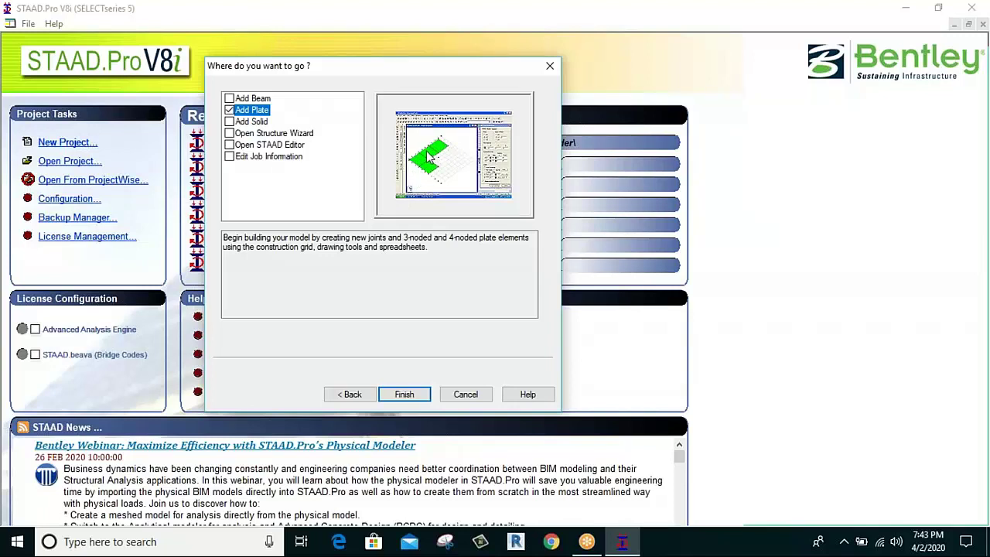
left_click(255, 123)
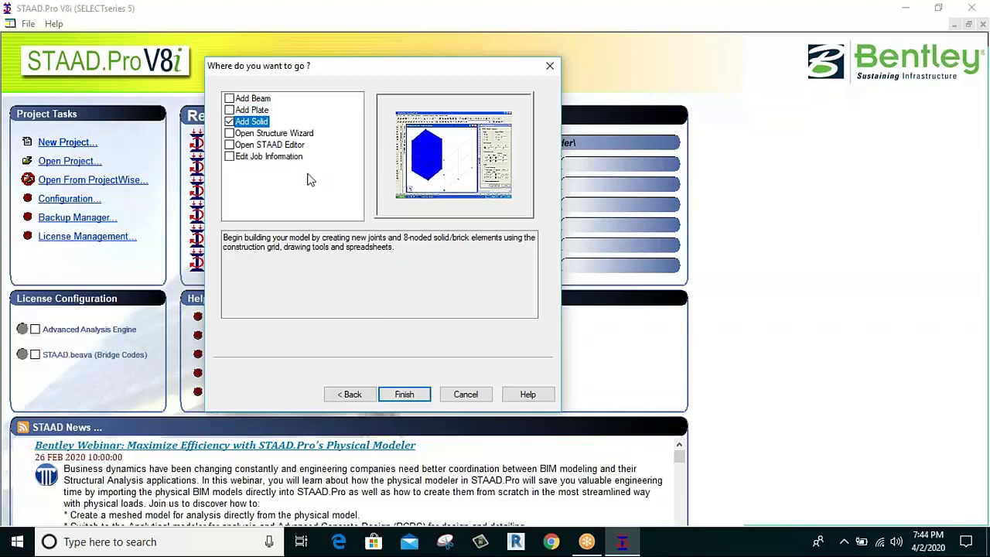
left_click(275, 135)
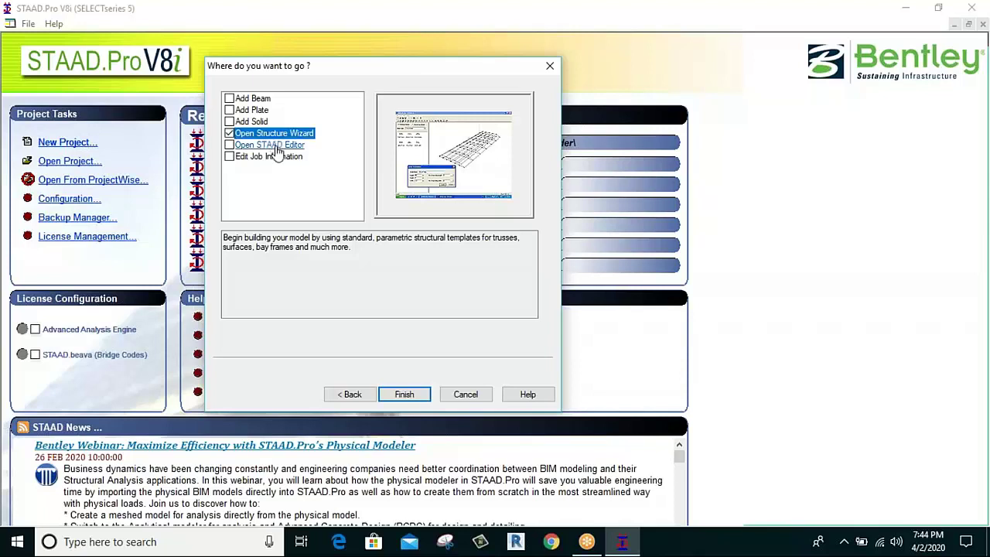
left_click(277, 149)
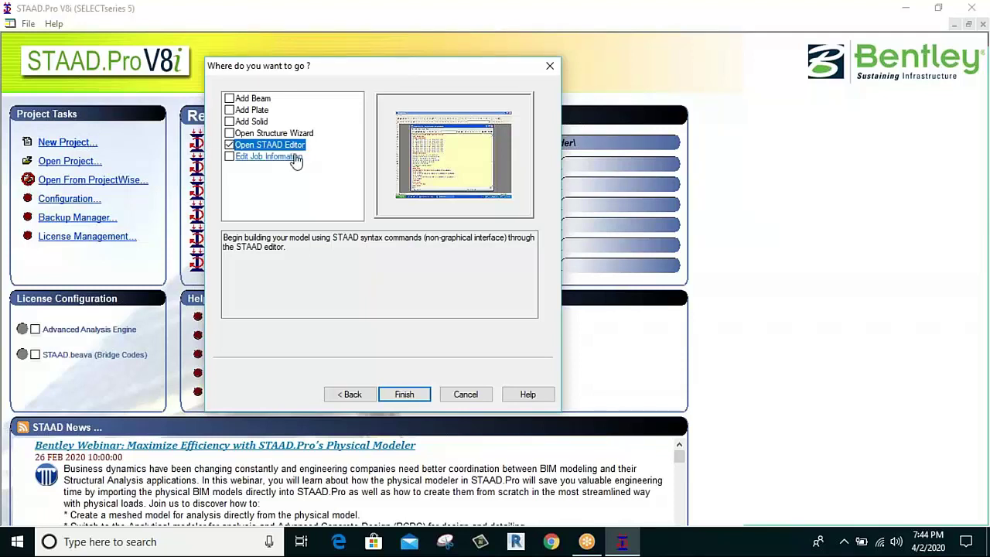
left_click(280, 159)
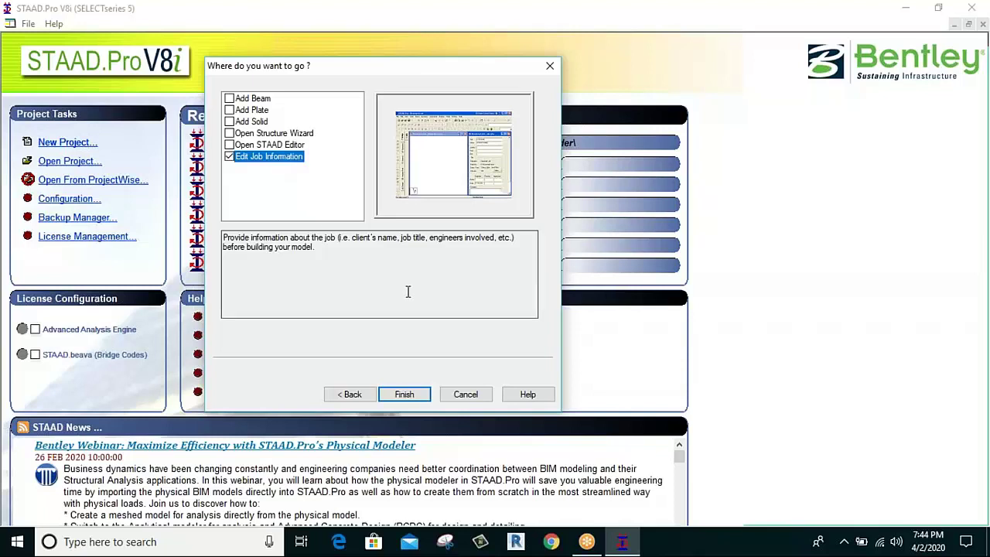
key("Return")
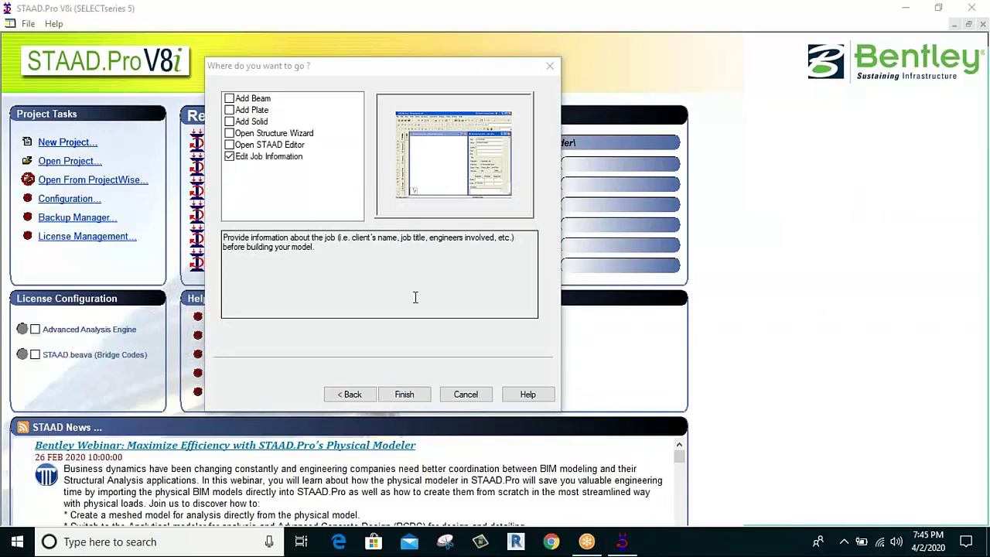
- Choose Add Beam as the starting option and finish the new project setup
left_click(249, 102)
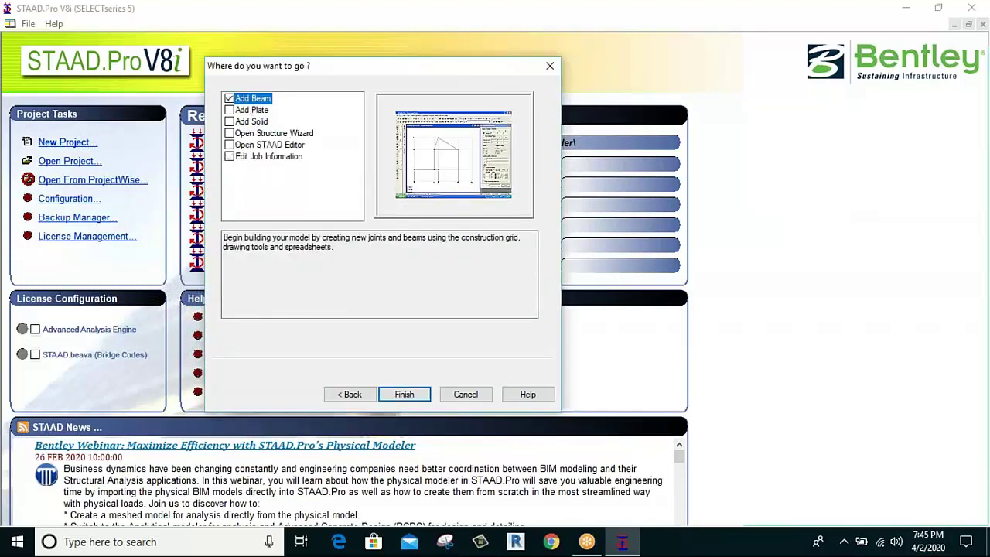
left_click(404, 396)
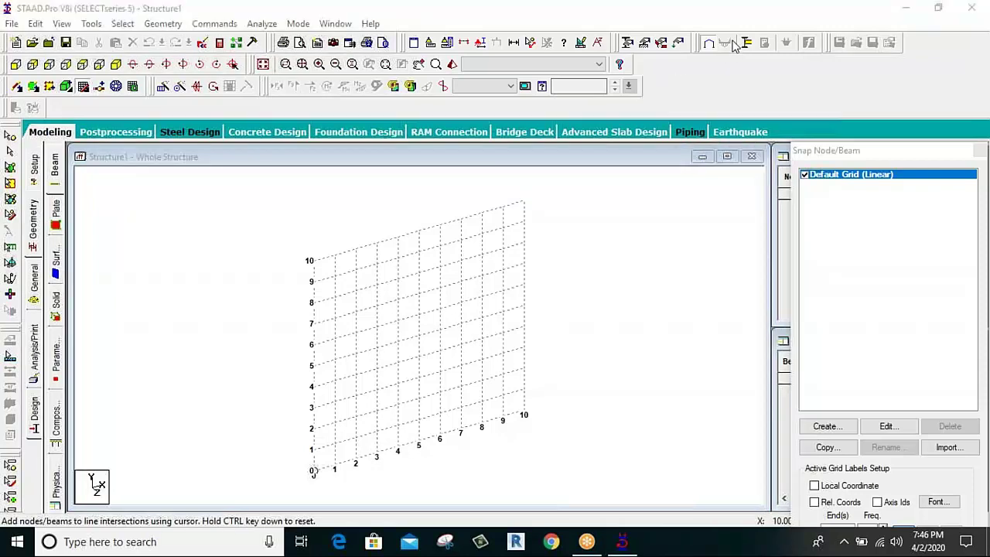
- Open the Default Grid (Linear) settings for editing, keeping the grid drawing in clear view
left_click_drag(846, 153, 855, 106)
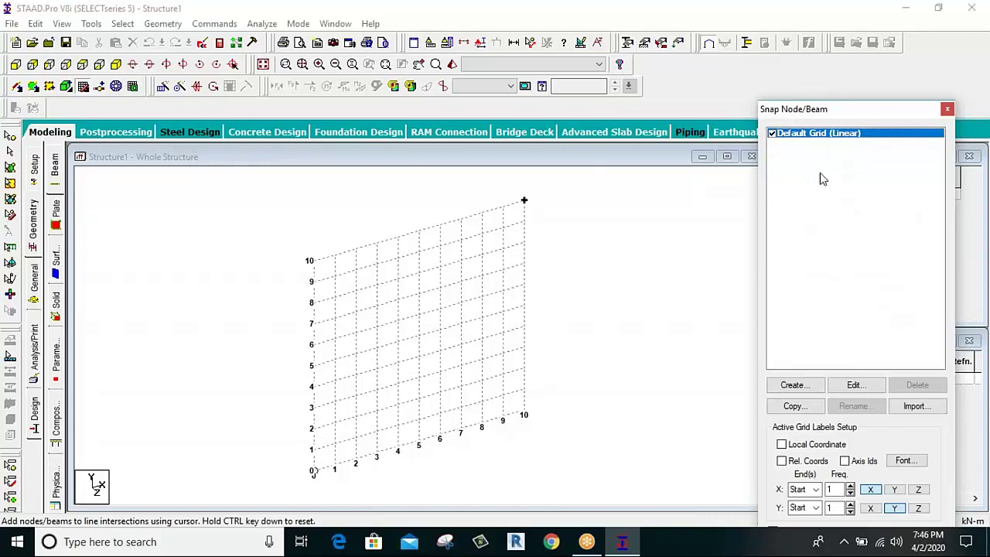
left_click(84, 87)
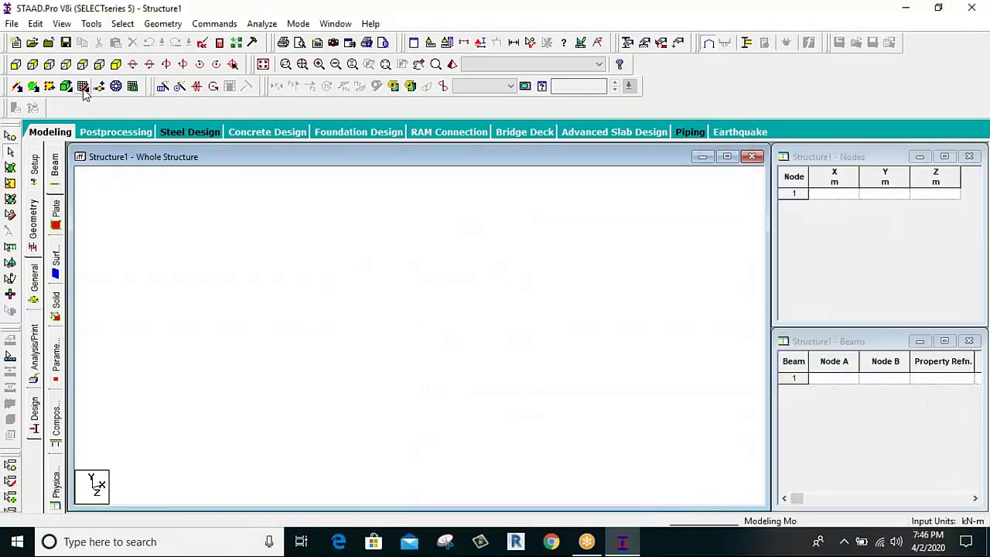
left_click(84, 87)
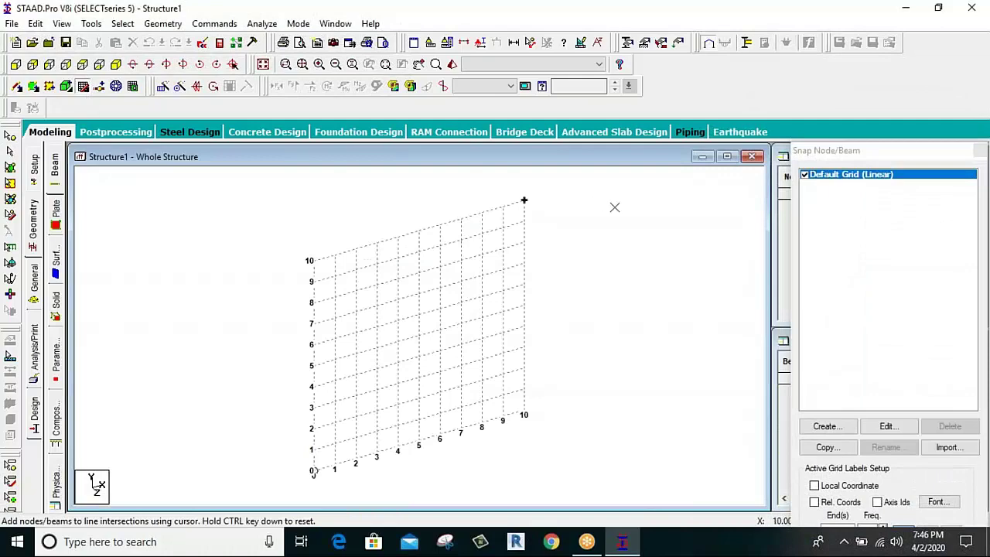
left_click_drag(845, 155, 406, 27)
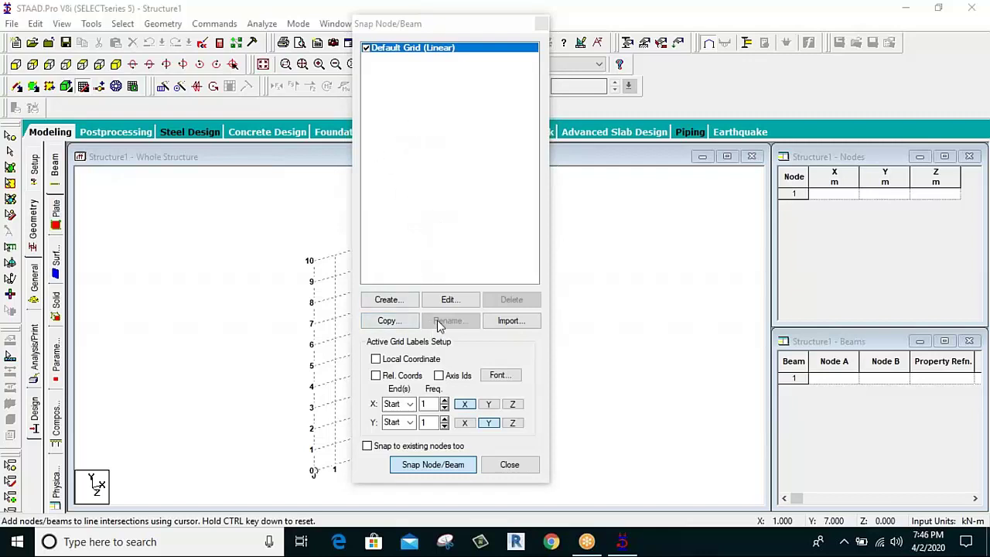
left_click(451, 301)
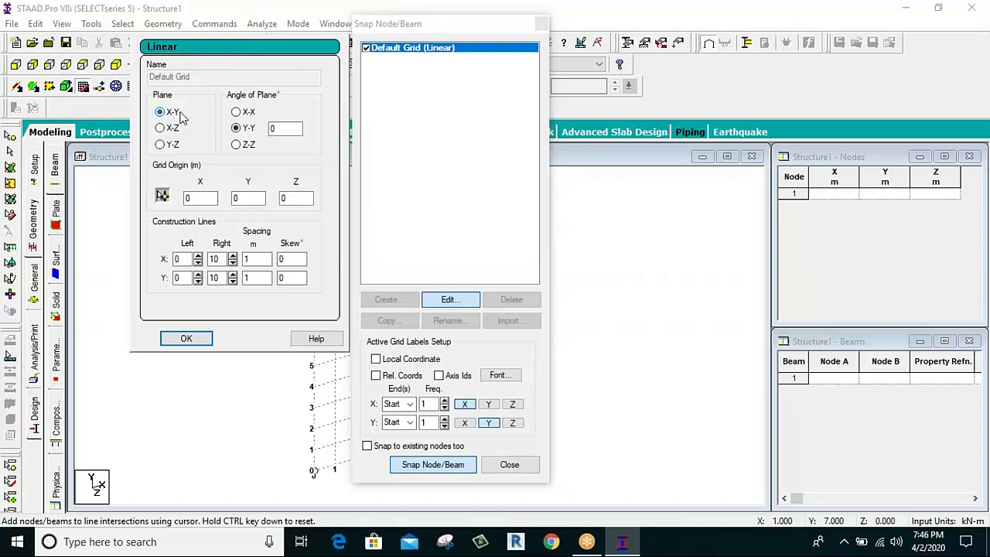
left_click_drag(398, 24, 761, 70)
middle_click_drag(425, 273, 390, 263)
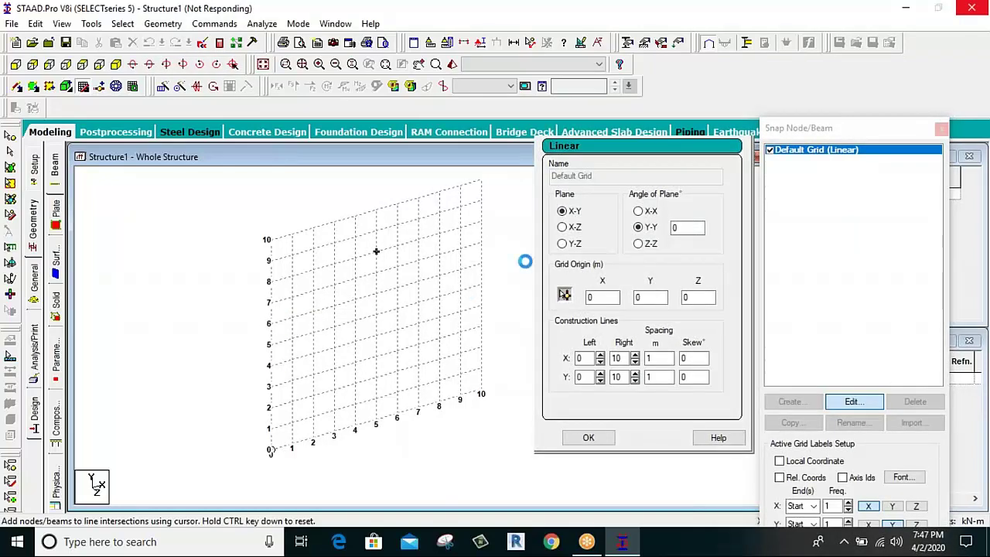
- Try the X-Z and Y-Z grid planes and the X-X plane angle axis, restoring the X-Y plane with the Y-Y axis
left_click(565, 230)
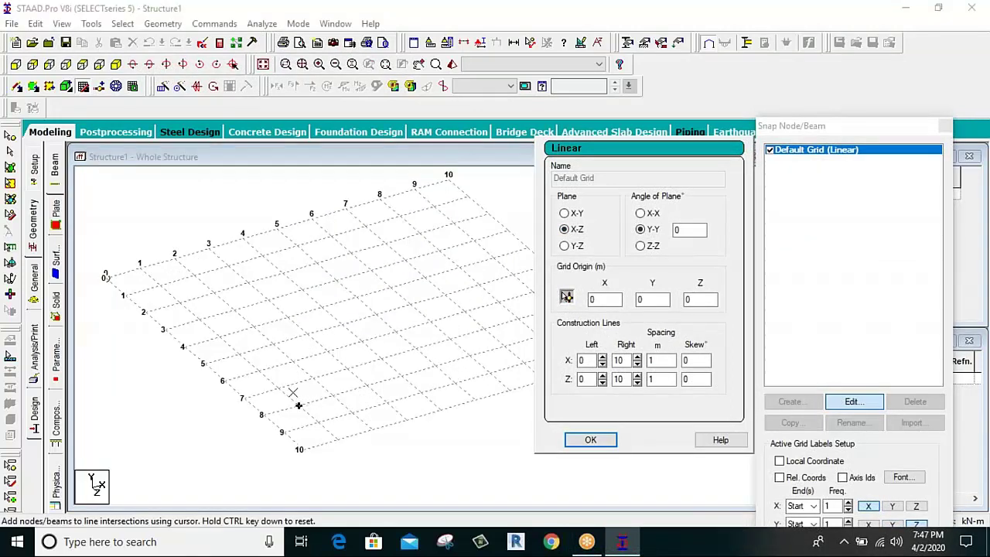
left_click(565, 246)
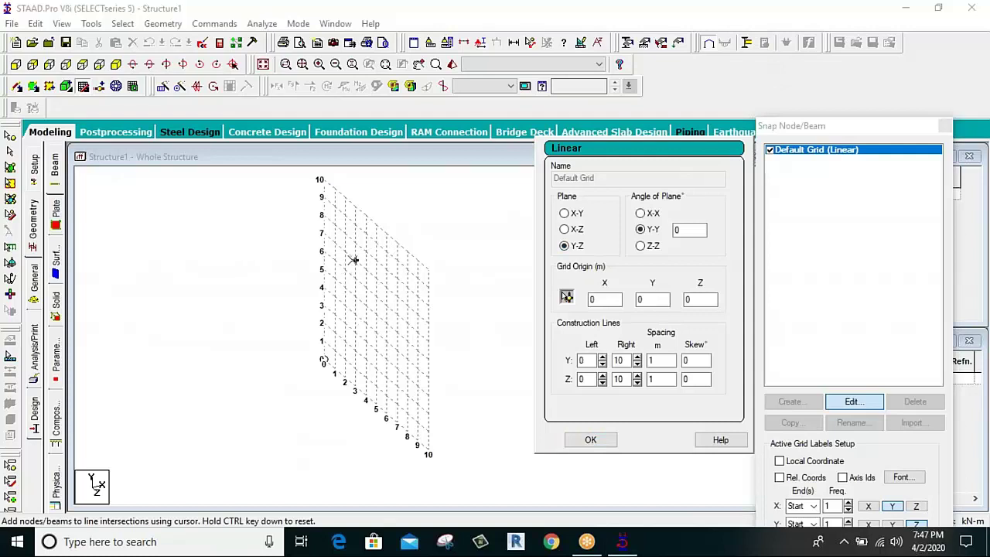
left_click(642, 214)
left_click(680, 217)
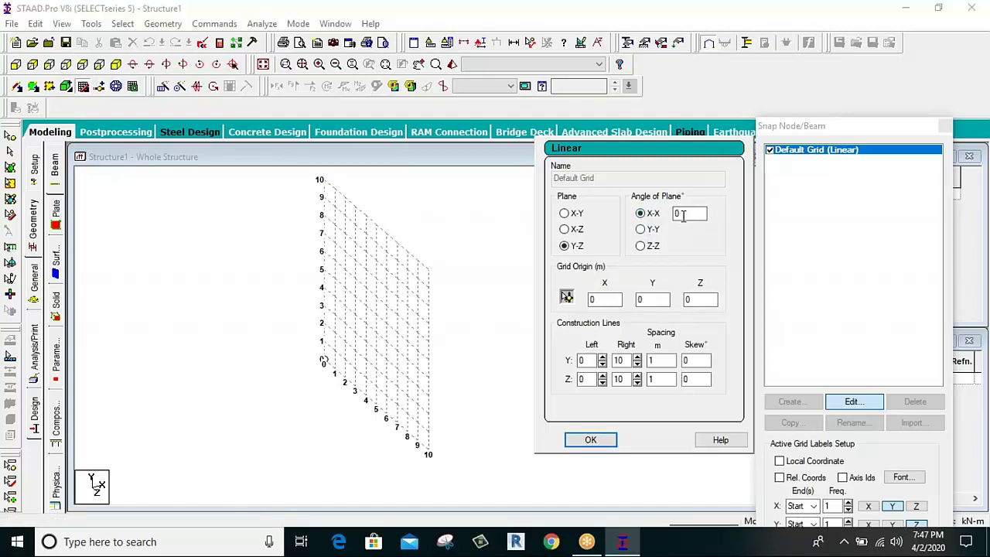
double_click(676, 216)
left_click(642, 230)
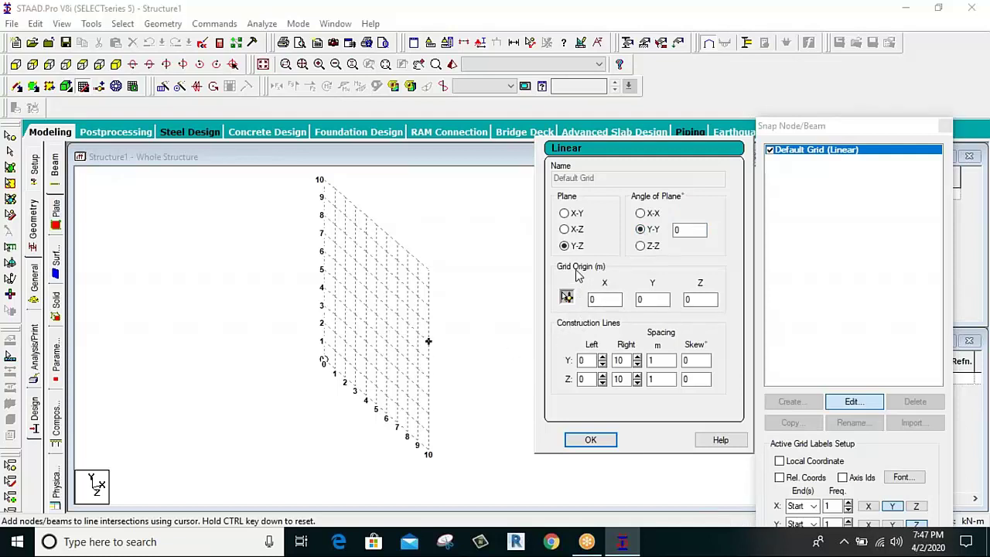
left_click(611, 301)
key("Tab")
key("Tab")
left_click(564, 214)
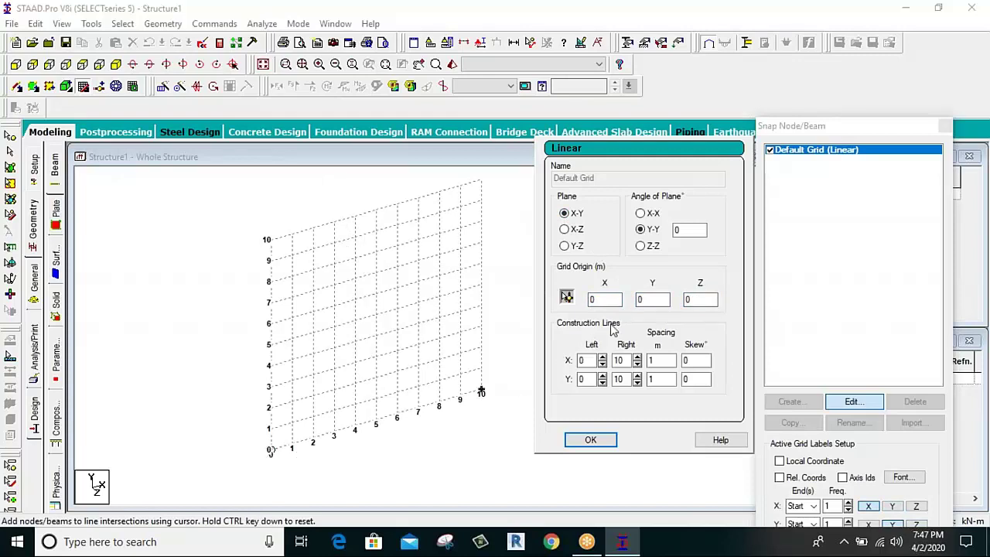
- Set the default grid's construction line spacing along X to 0.5 m
left_click(639, 301)
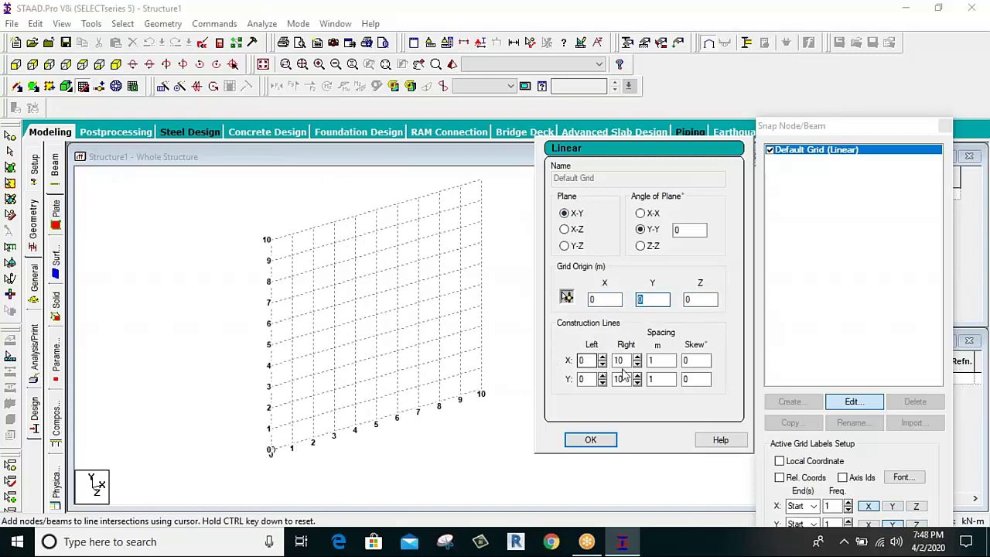
left_click(659, 361)
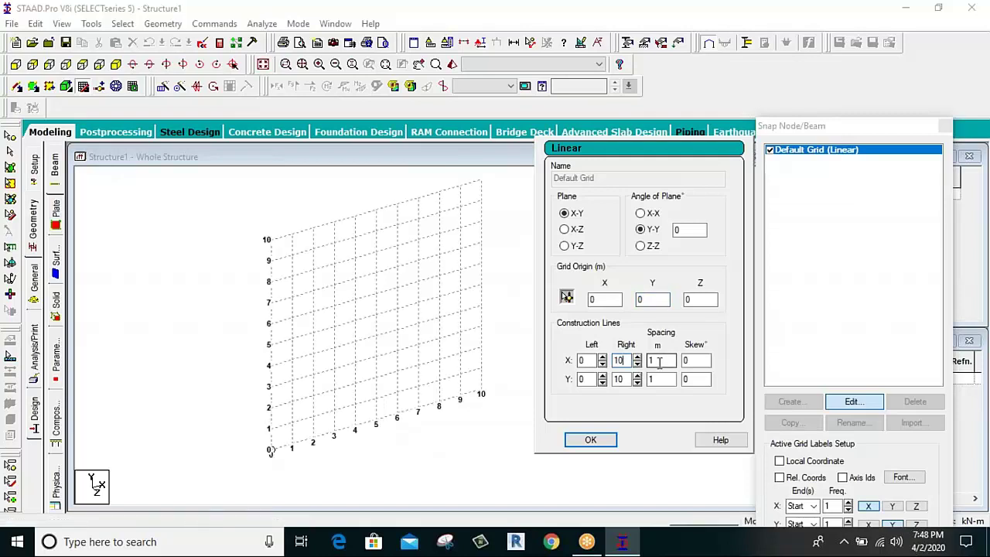
left_click_drag(659, 363, 649, 368)
left_click(662, 379)
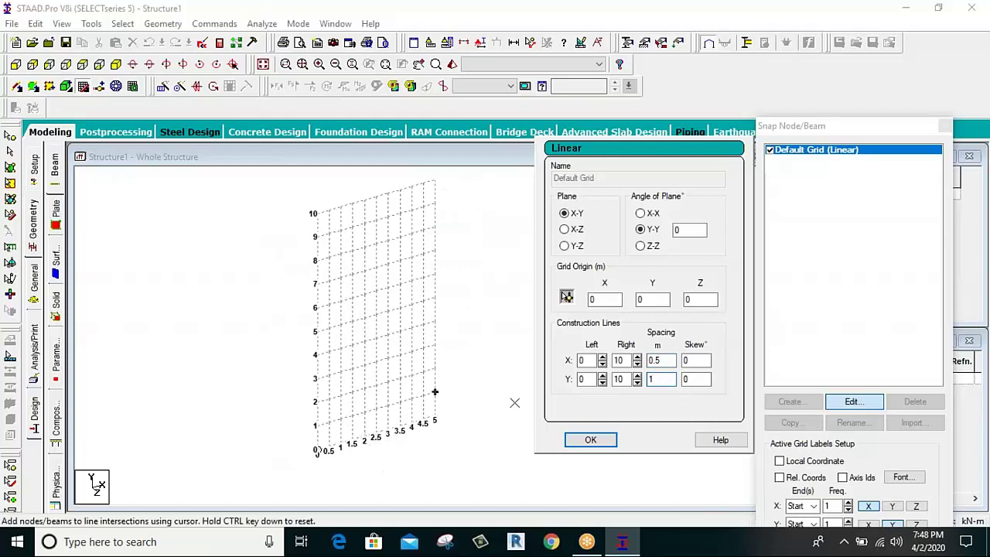
- Increase the right-hand X construction lines to 18 and accept the grid settings
left_click(638, 357)
left_click(638, 357)
left_click(637, 357)
left_click(638, 357)
left_click(638, 358)
left_click(638, 357)
left_click(638, 357)
left_click(637, 357)
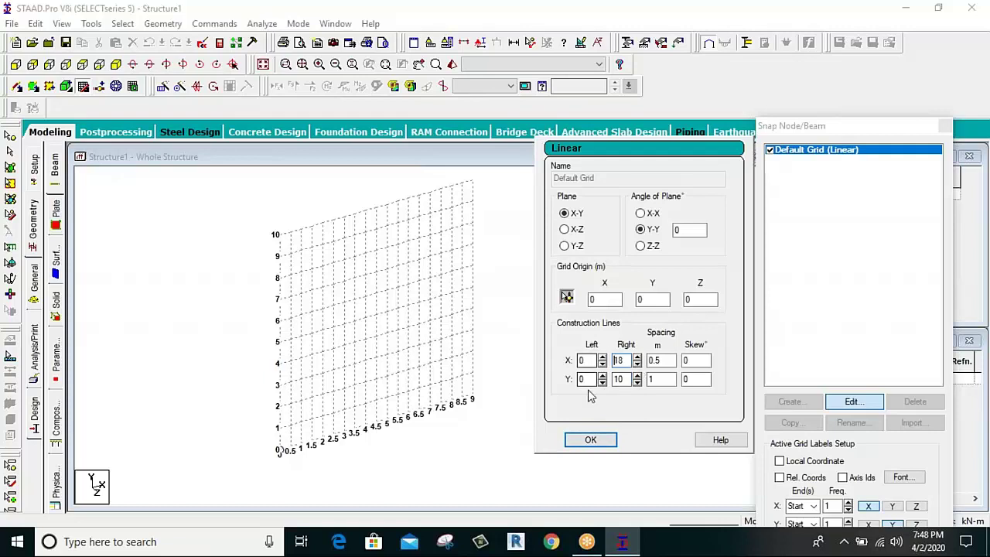
left_click(590, 439)
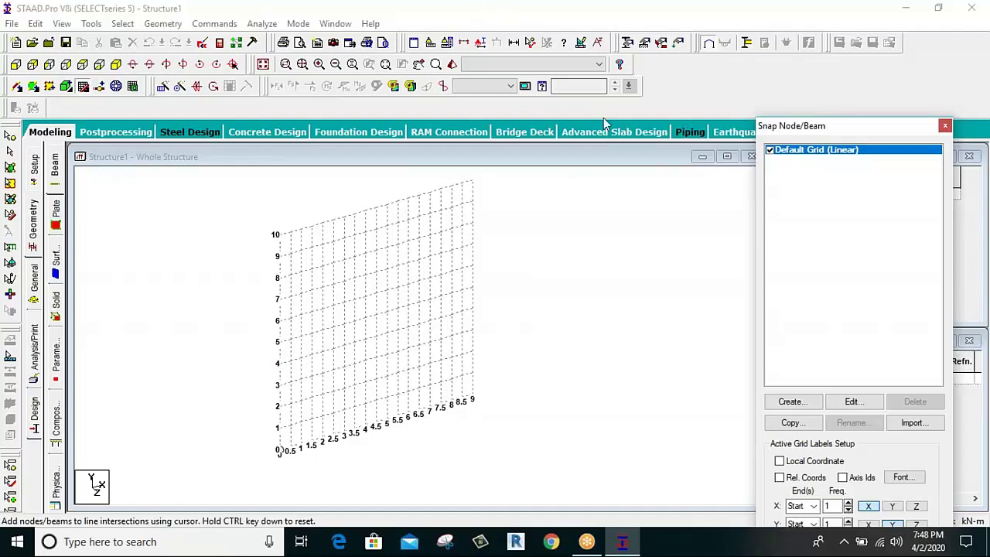
- Draw a three-member portal frame on the grid through X,Y points (0,0), (0,3), (4,3) and (4,0), and turn off the snap grid
middle_click_drag(206, 469, 335, 402)
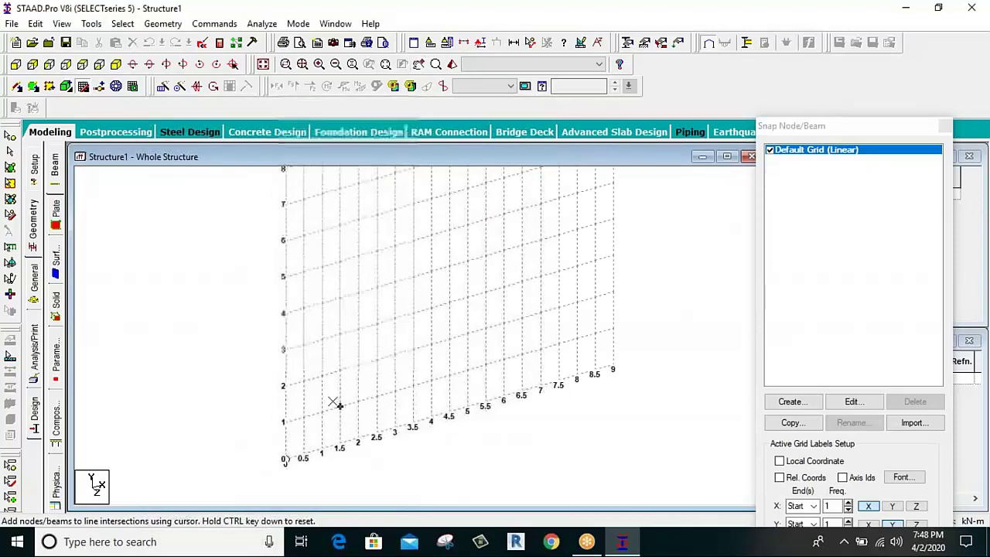
left_click(285, 460)
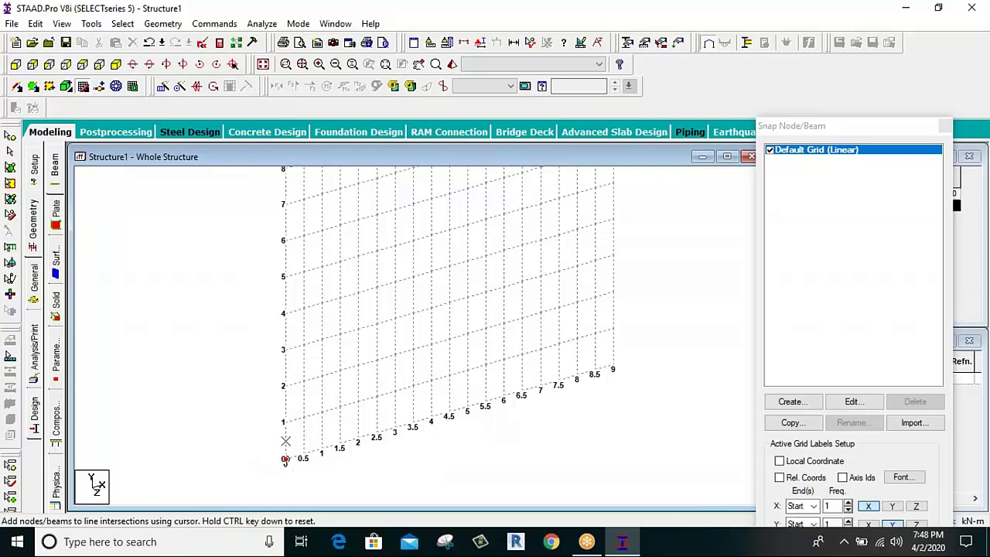
left_click(286, 352)
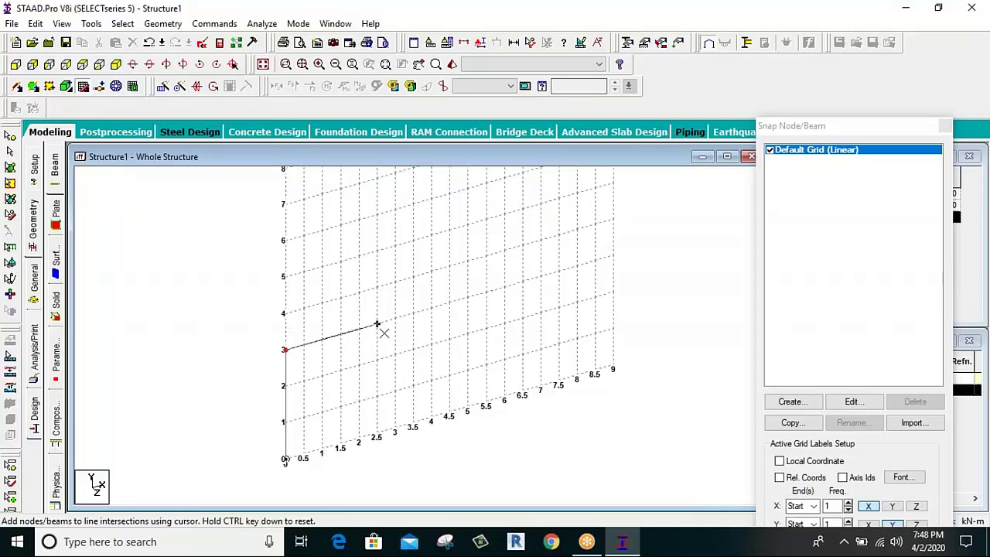
left_click(431, 311)
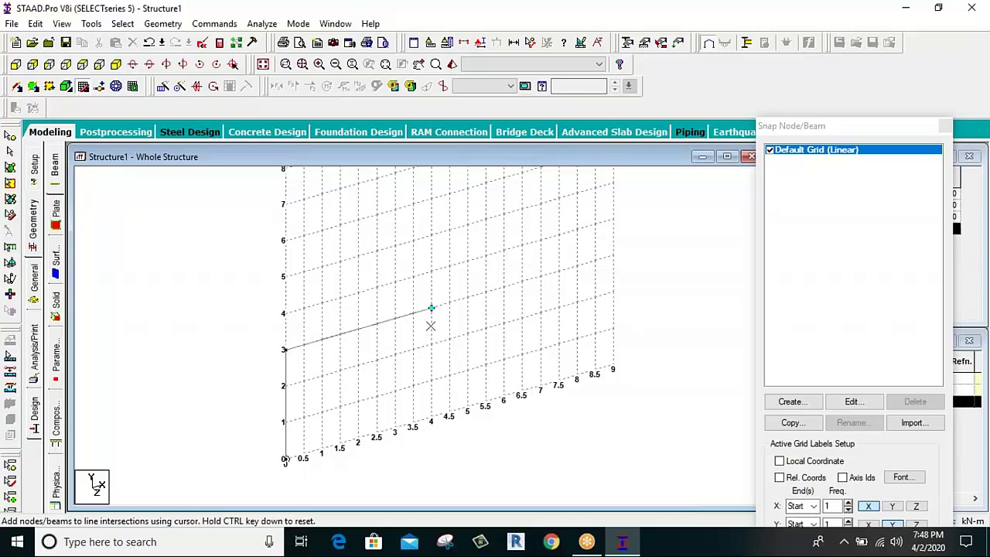
left_click(432, 418)
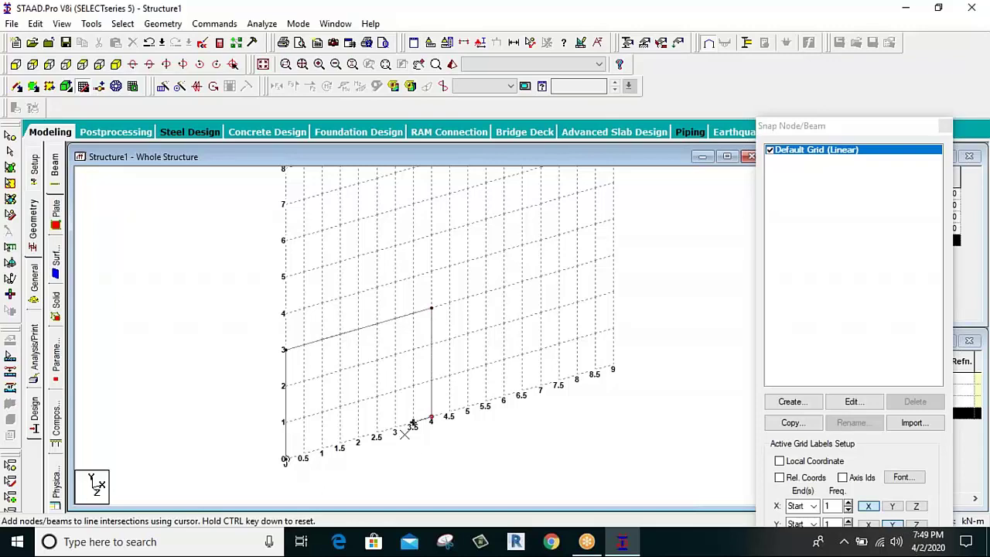
left_click(84, 86)
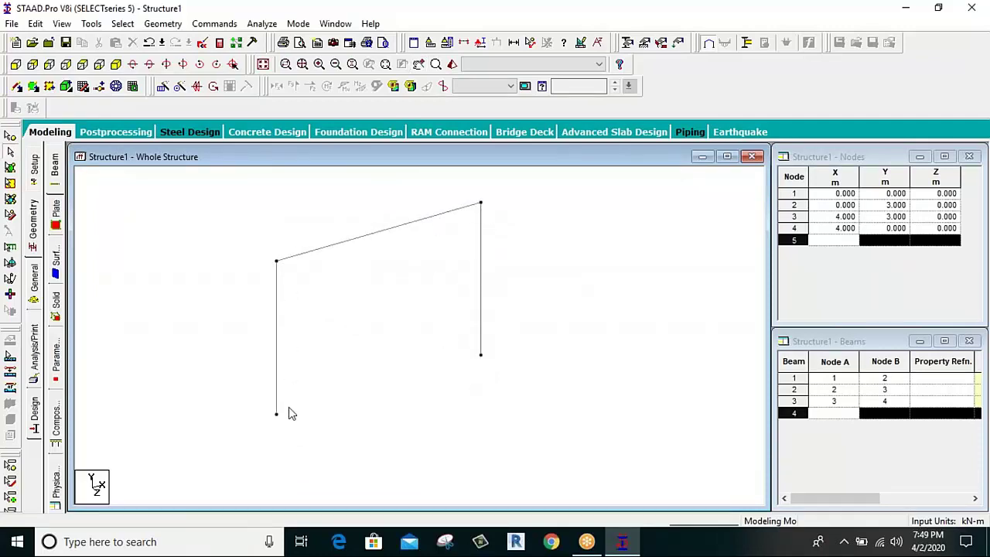
- Inspect both columns and the connecting beam by selecting each in turn, leaving nothing selected
left_click(276, 317)
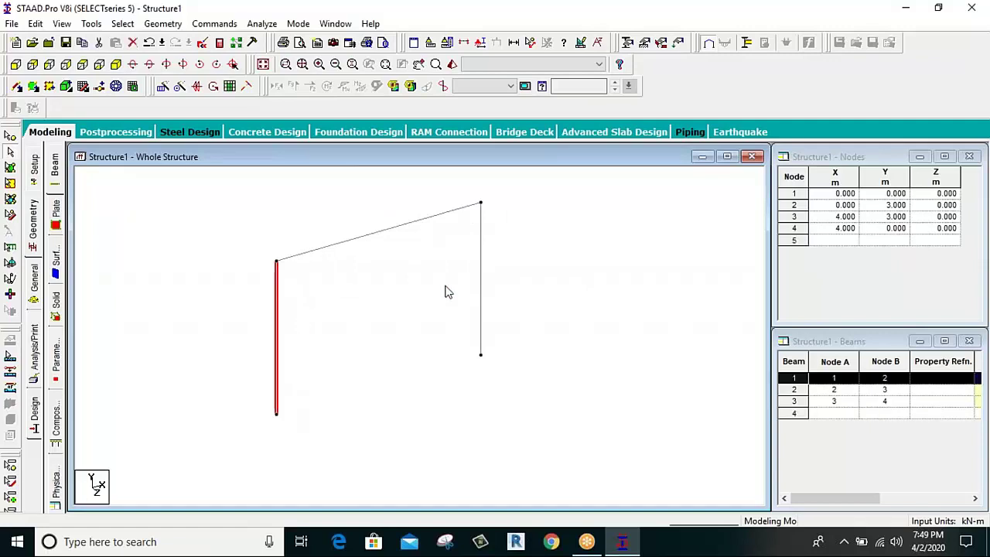
left_click(481, 304)
left_click(406, 226)
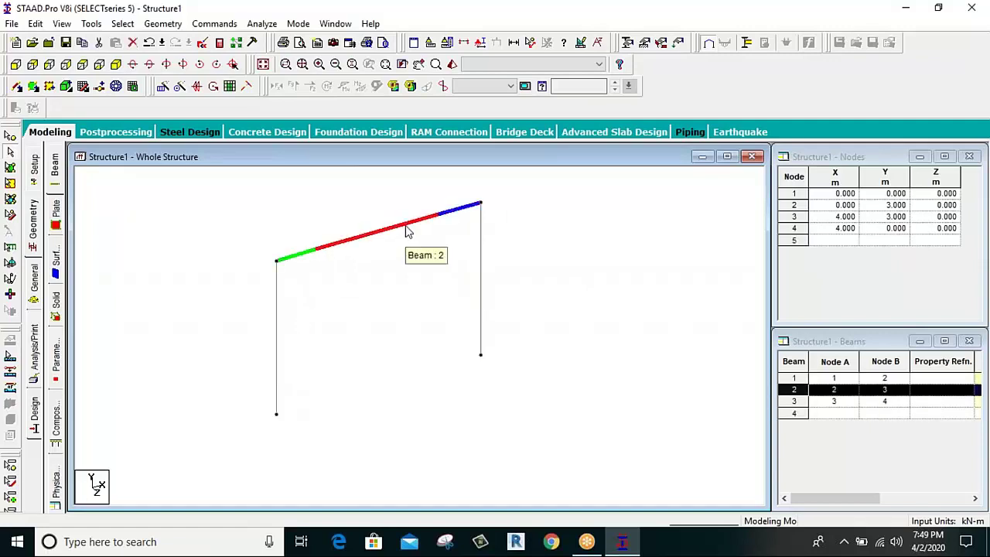
left_click(356, 308)
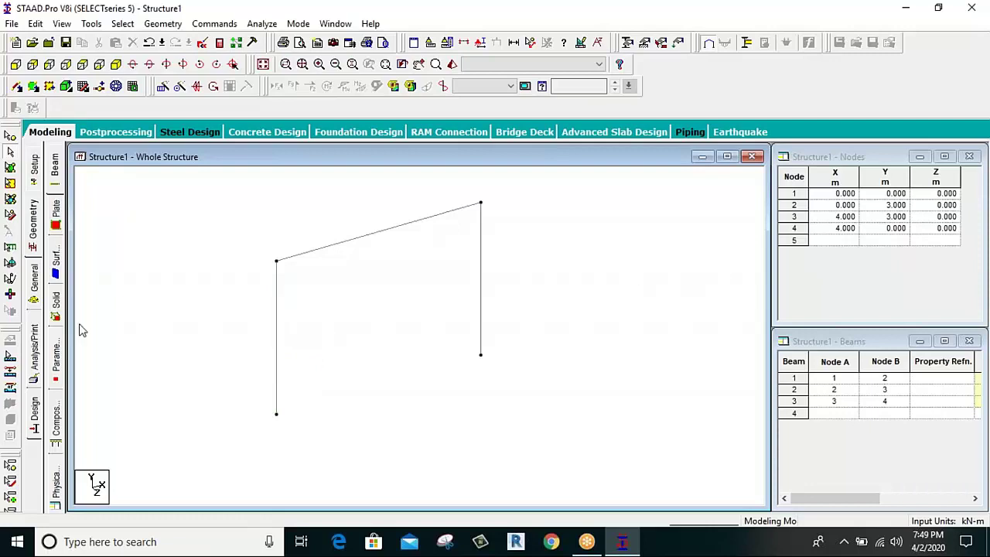
- Open the definition of member section properties and look through the Tee, Trapezoidal, General, Tapered I and Circle shapes
left_click(33, 290)
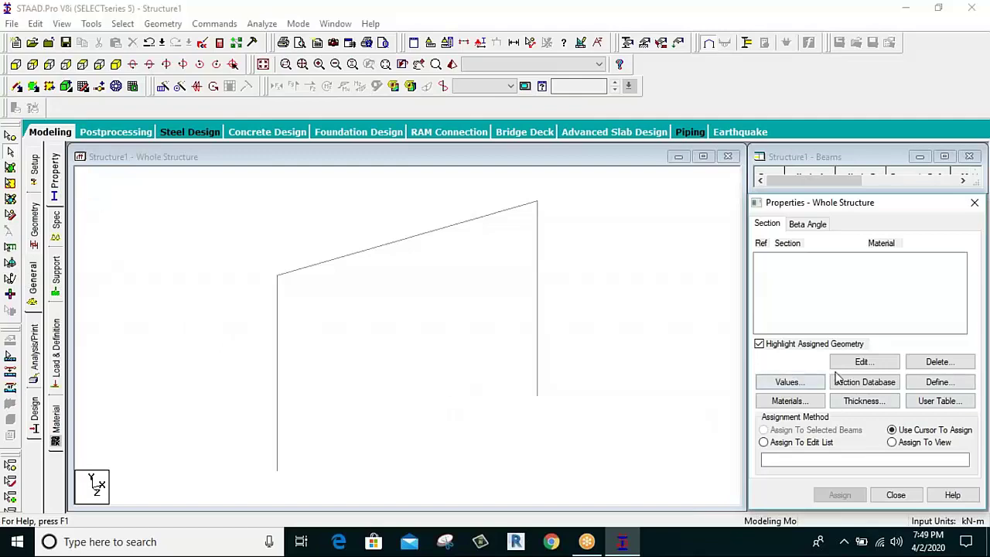
left_click(940, 382)
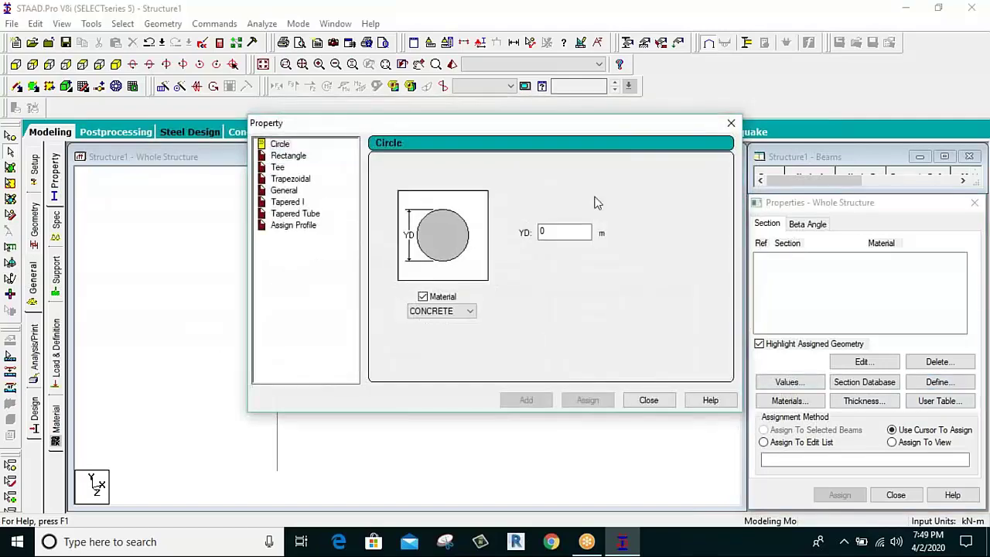
left_click_drag(542, 125, 456, 104)
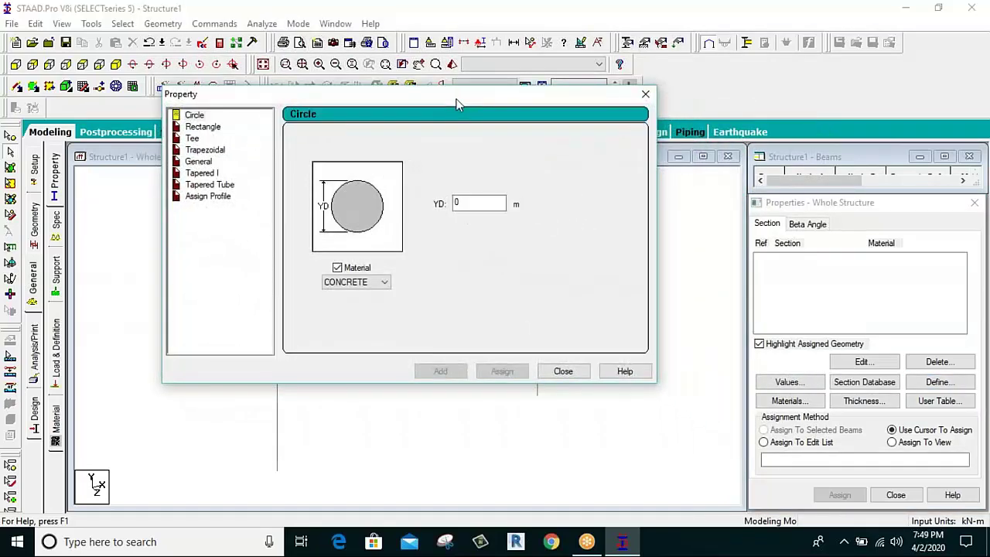
left_click(192, 140)
left_click(202, 150)
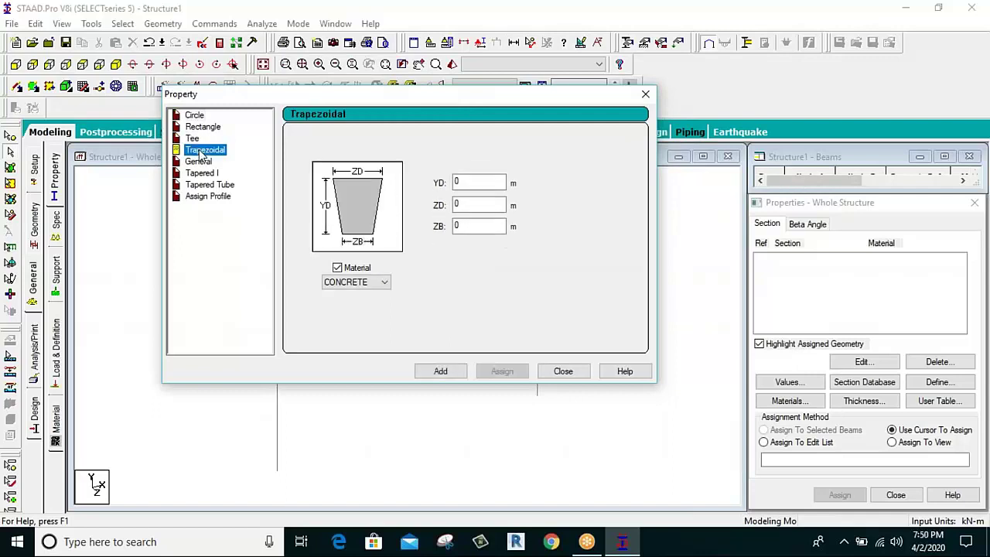
left_click(199, 161)
left_click(203, 174)
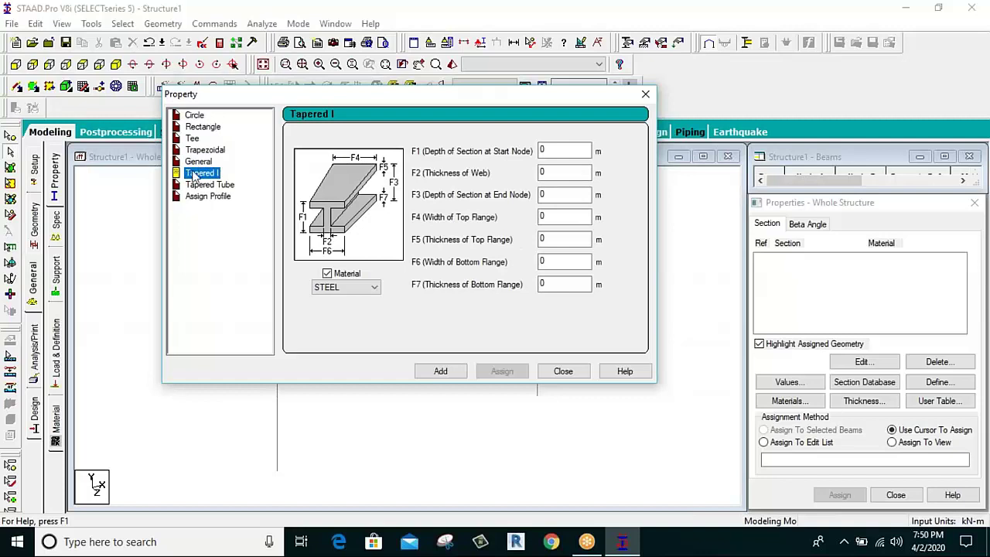
left_click(194, 116)
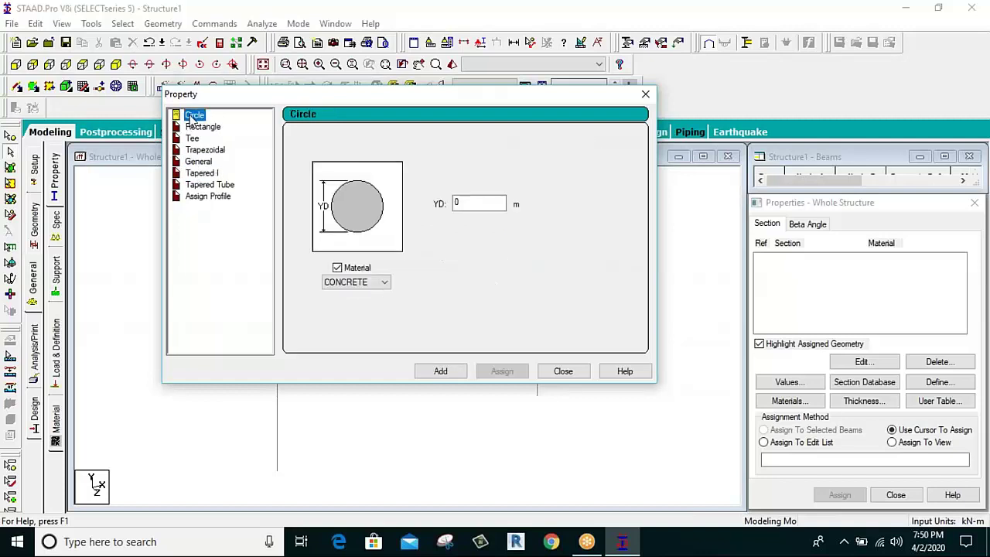
- Add a rectangular concrete section with YD 0.30 m and ZD 0.23 m
left_click(201, 128)
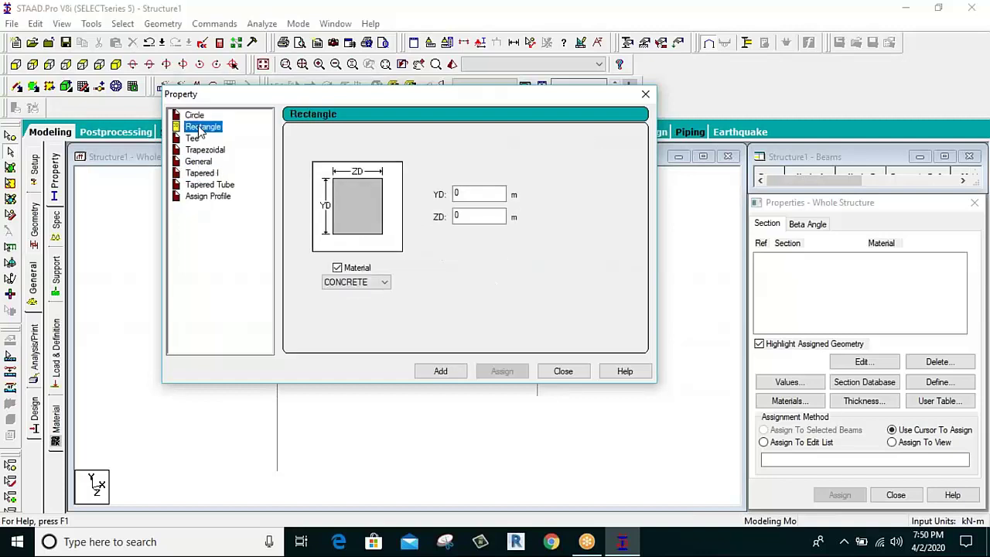
left_click(477, 193)
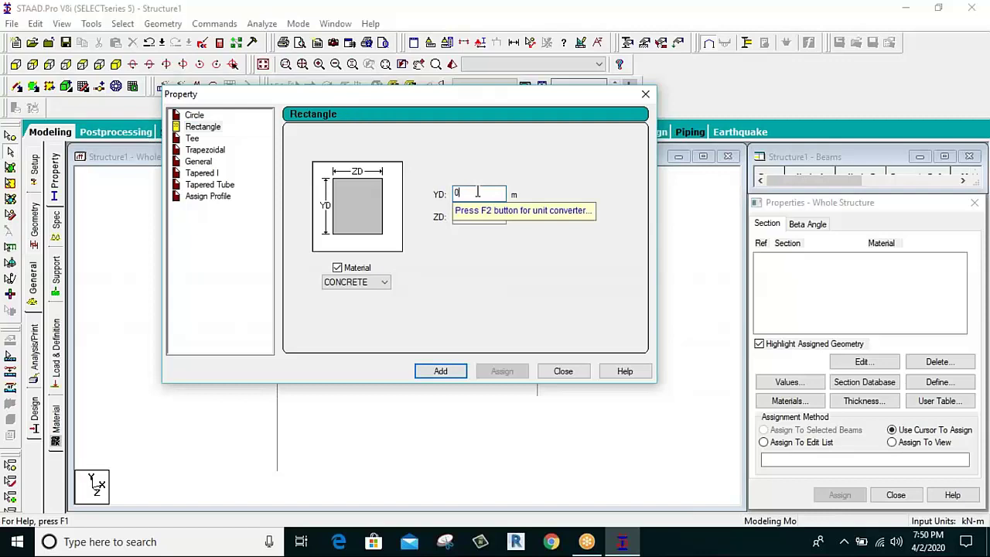
type(".30")
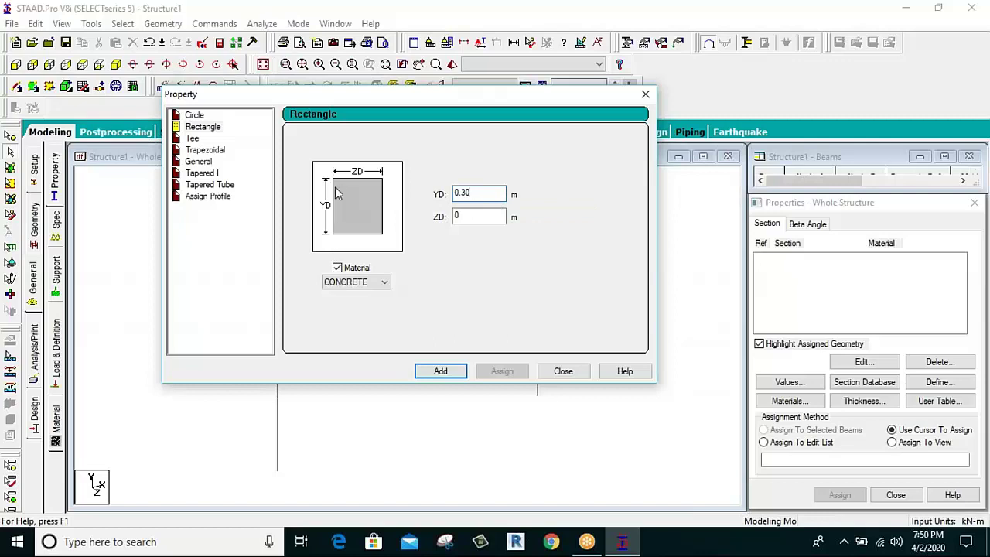
left_click(469, 218)
type(".23")
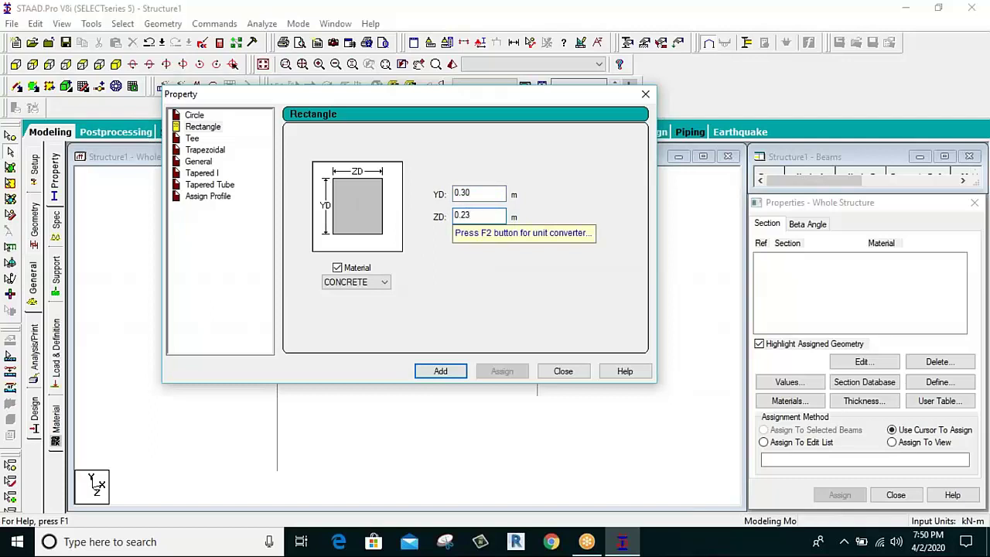
left_click(441, 372)
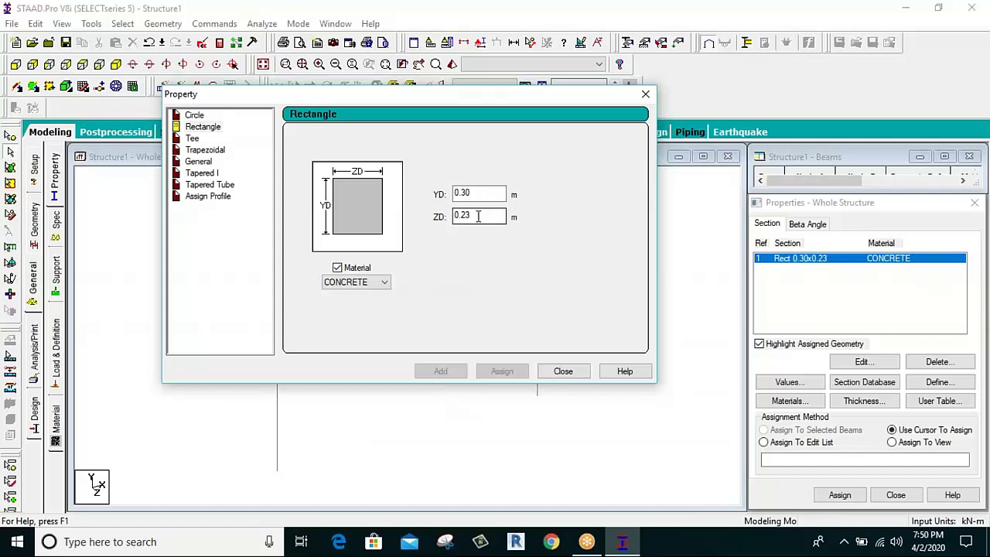
- Add a second rectangular concrete section with YD 0.30 m and ZD 0.30 m, and finish defining sections
left_click_drag(478, 216, 465, 215)
double_click(467, 217)
type("0.30")
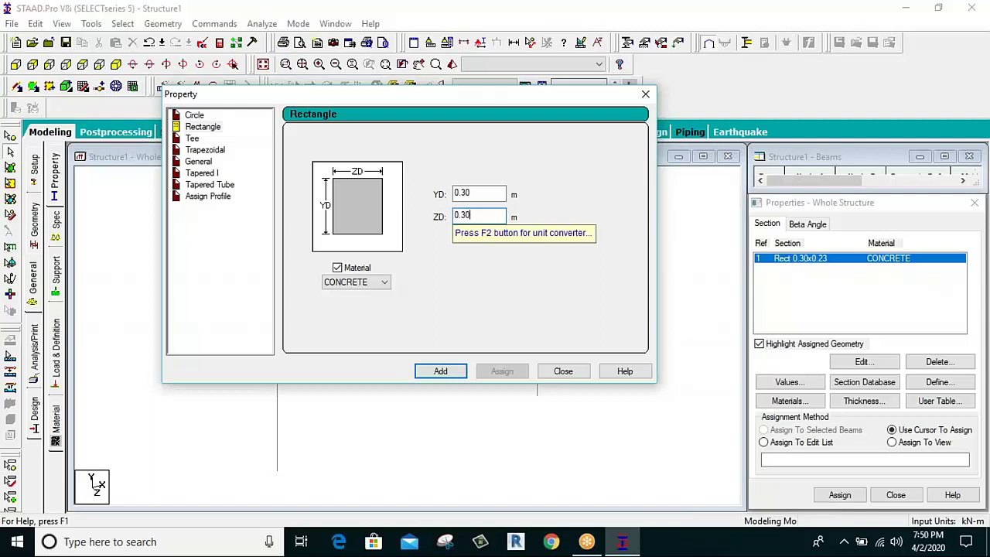
left_click(449, 372)
left_click(564, 372)
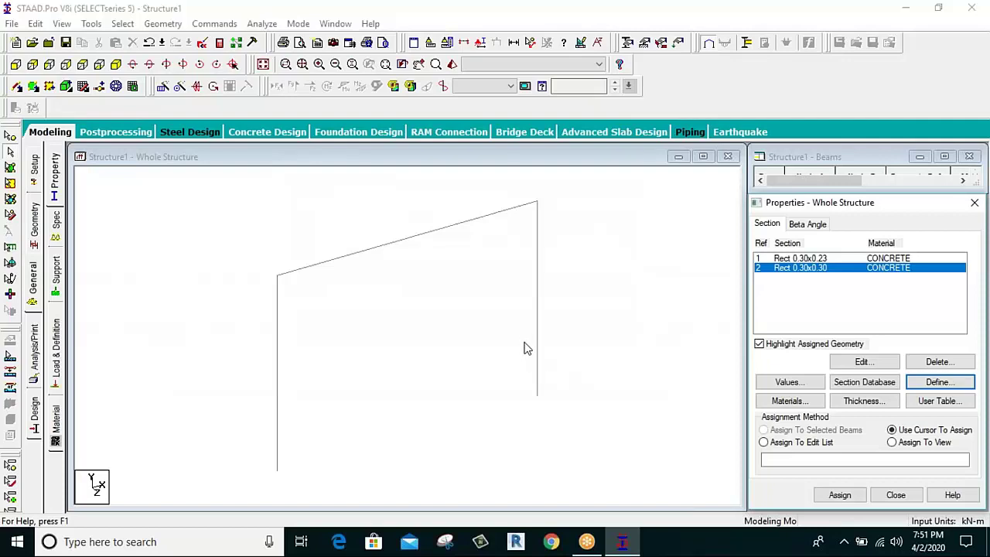
left_click(536, 350)
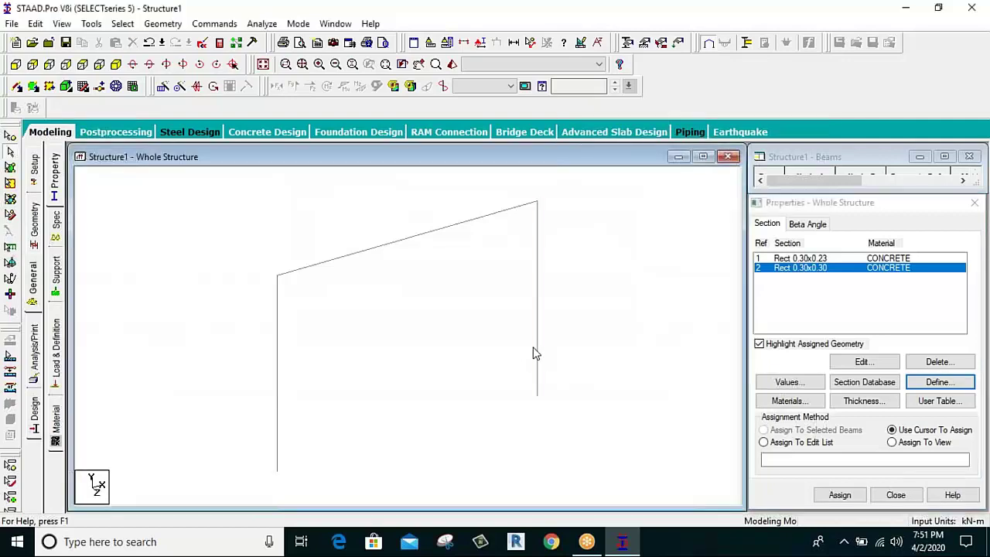
left_click(280, 426, "ctrl")
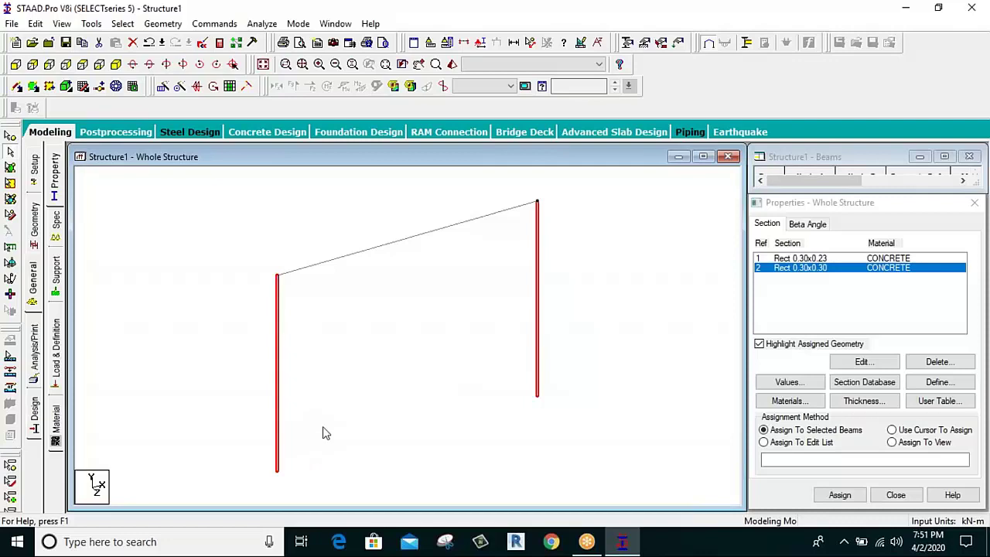
left_click(371, 403)
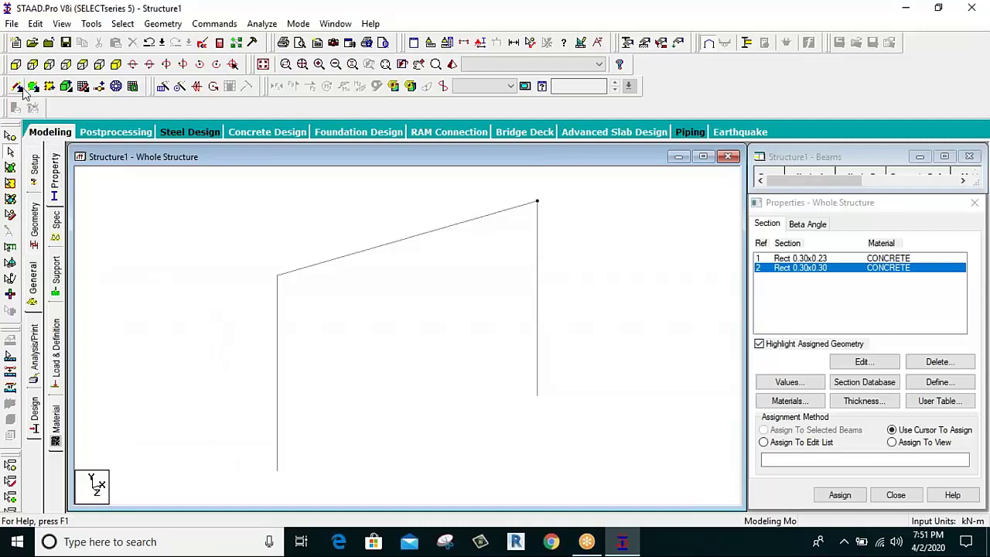
- Select both columns together in the front view and assign the Rect 0.30x0.30 section to them
left_click(16, 65)
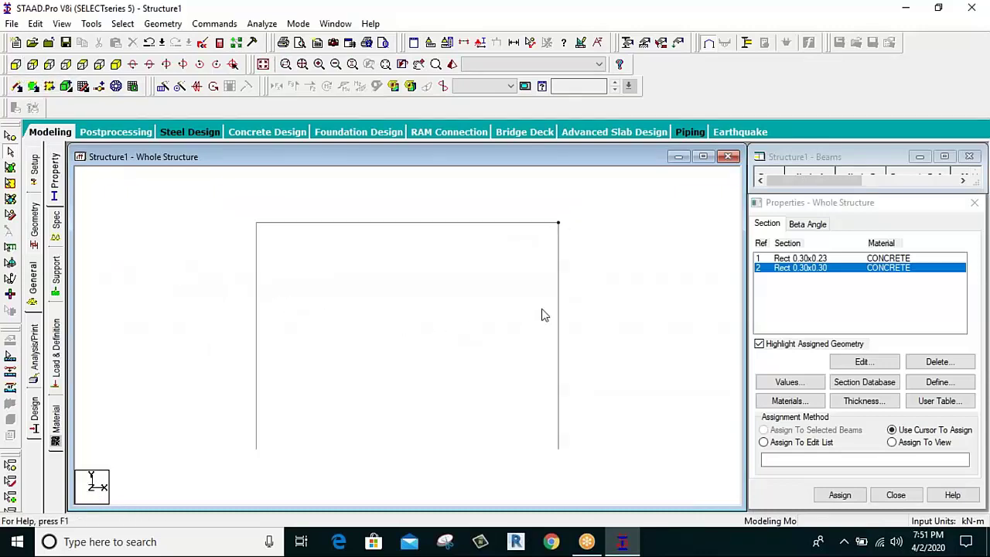
left_click_drag(624, 280, 162, 395)
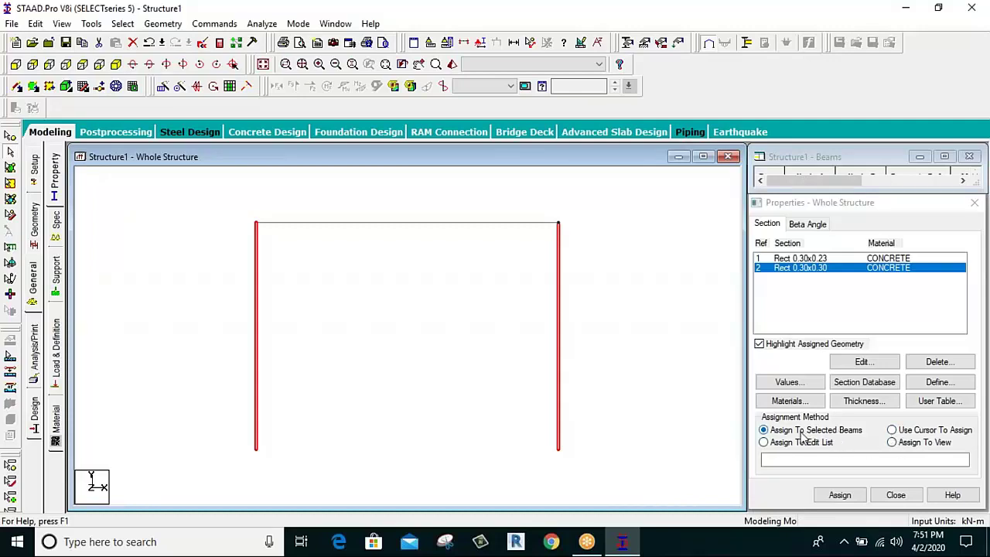
left_click(840, 495)
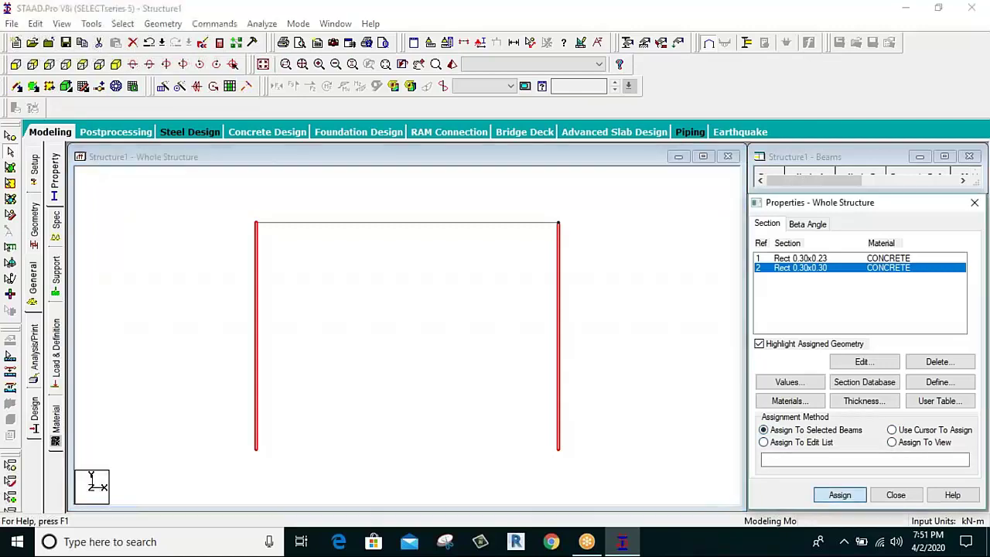
left_click(889, 390)
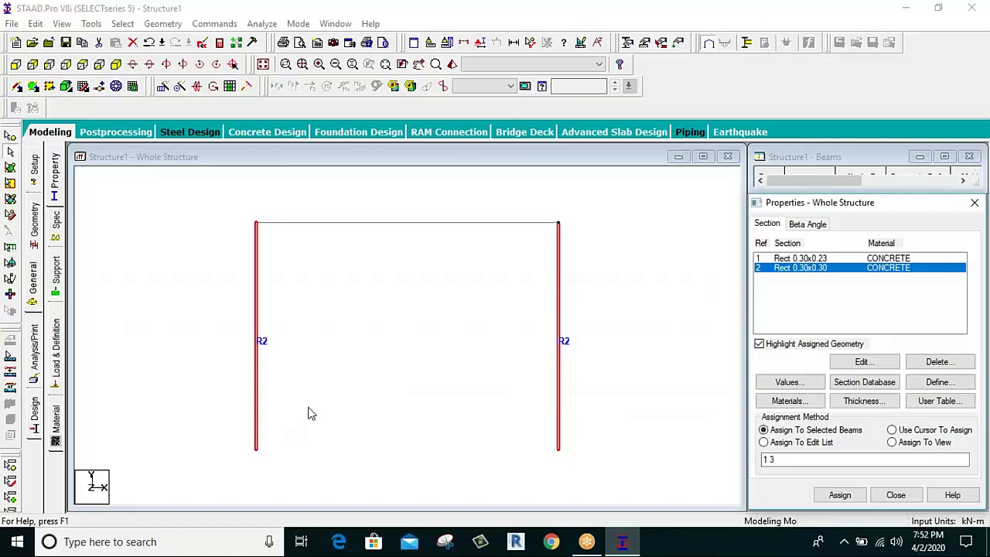
- Assign the Rect 0.30x0.23 section to the horizontal beam connecting the columns
left_click(824, 259)
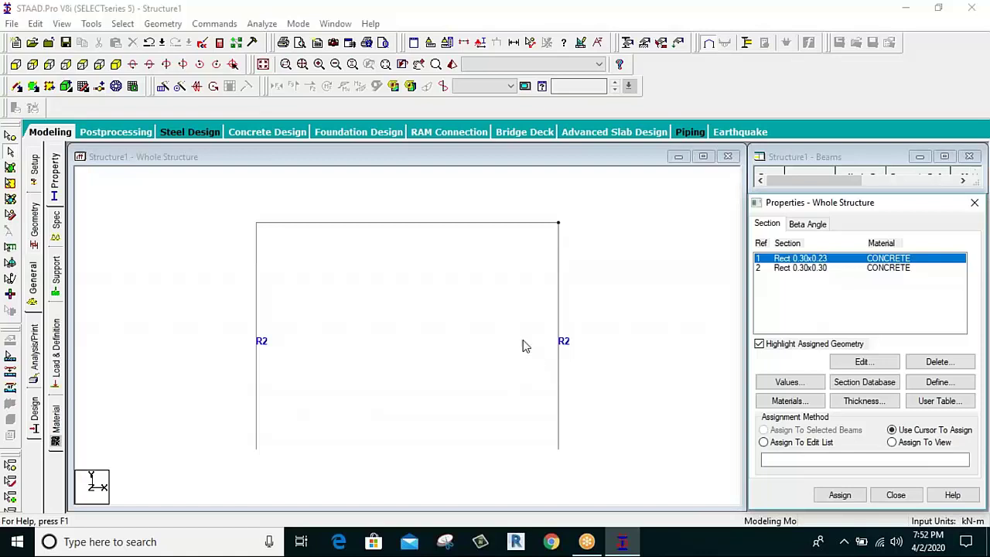
left_click(431, 226)
left_click(431, 226)
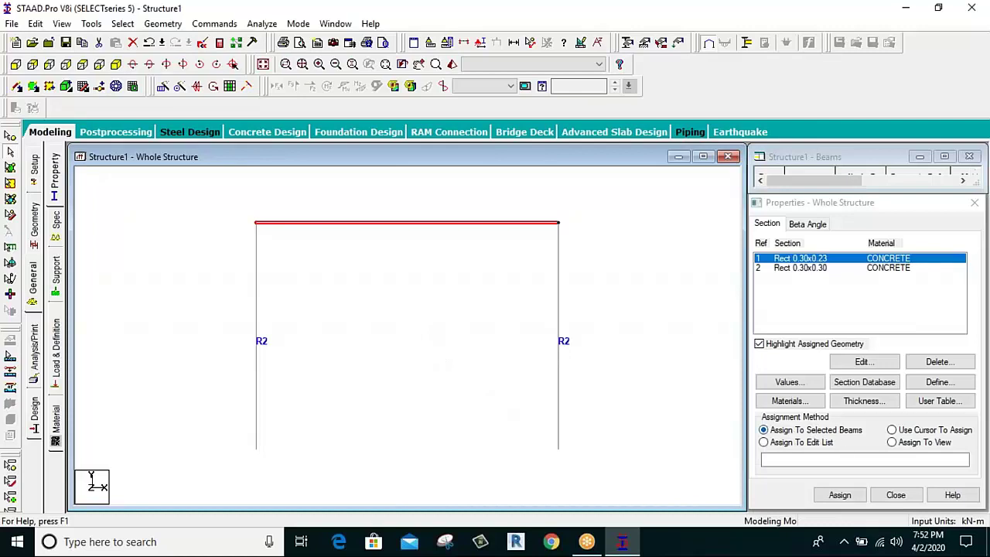
left_click(841, 496)
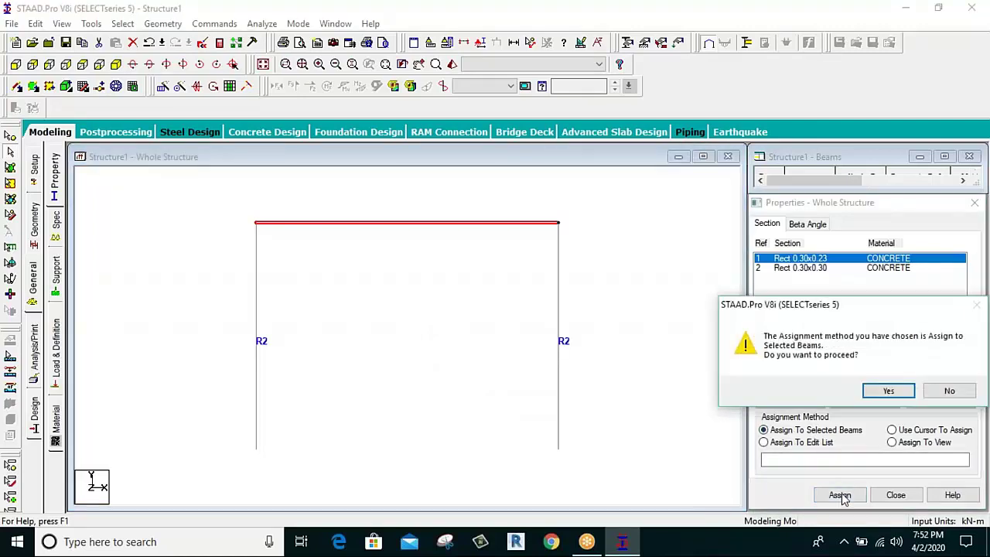
left_click(887, 392)
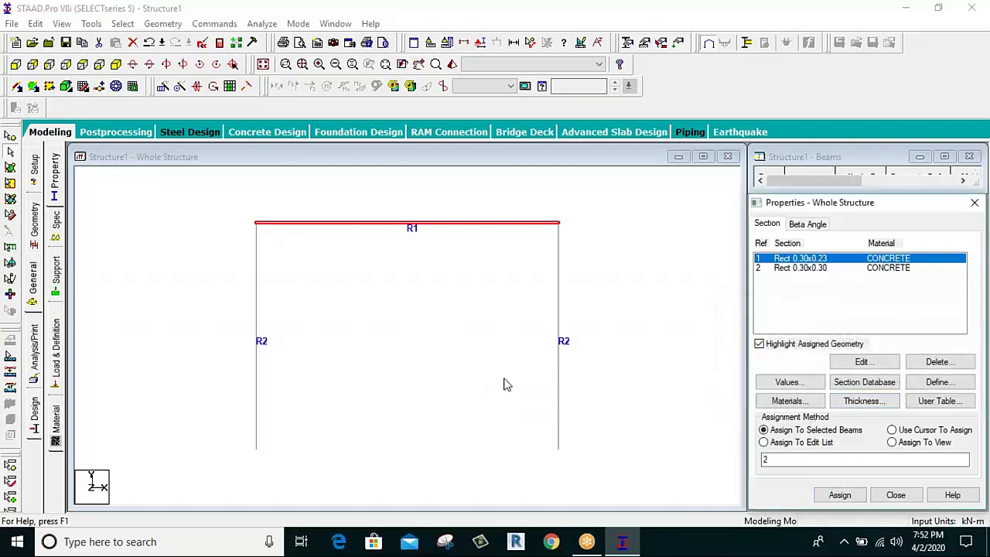
- Return to the isometric view, clear the selection and examine the frame's members from several angles in a 3D rendered view
left_click(116, 65)
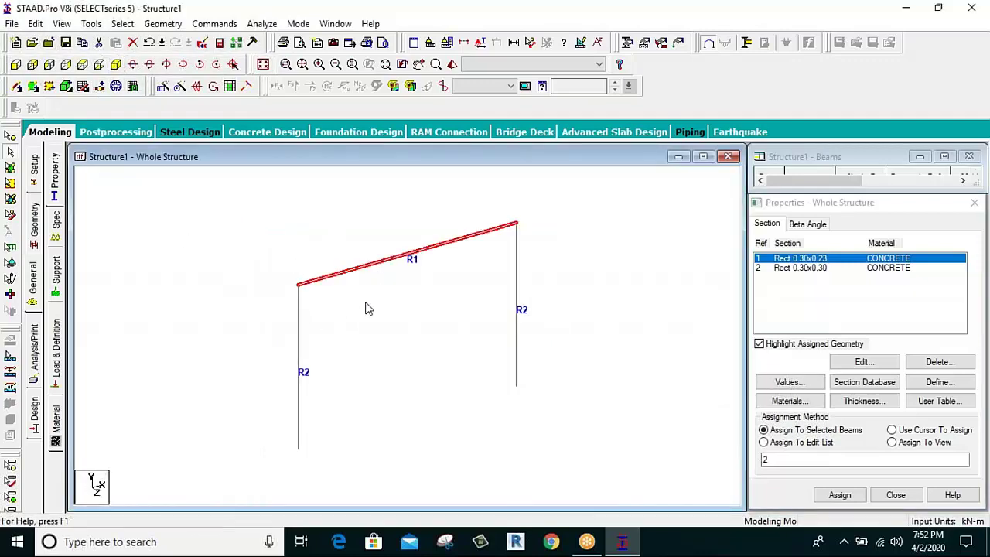
left_click(368, 308)
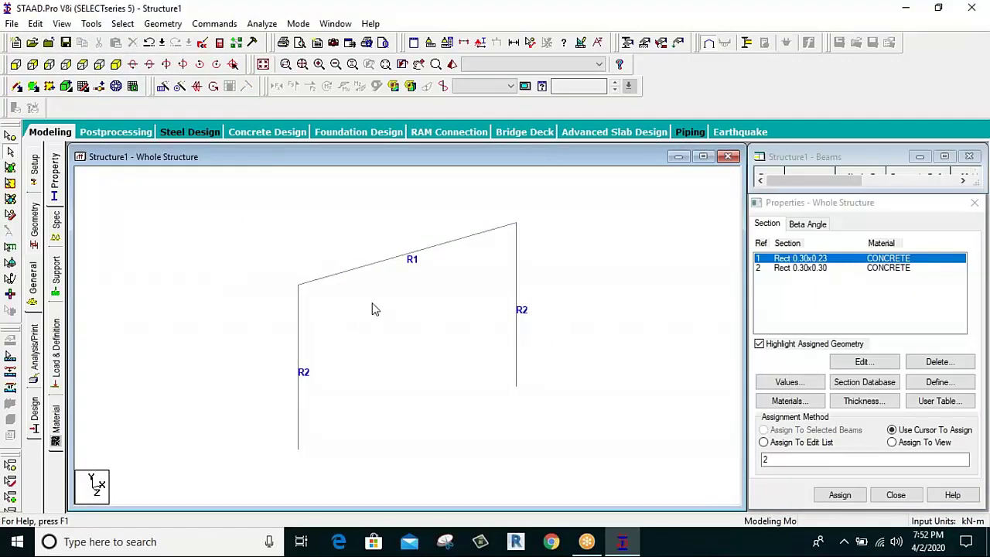
left_click(452, 65)
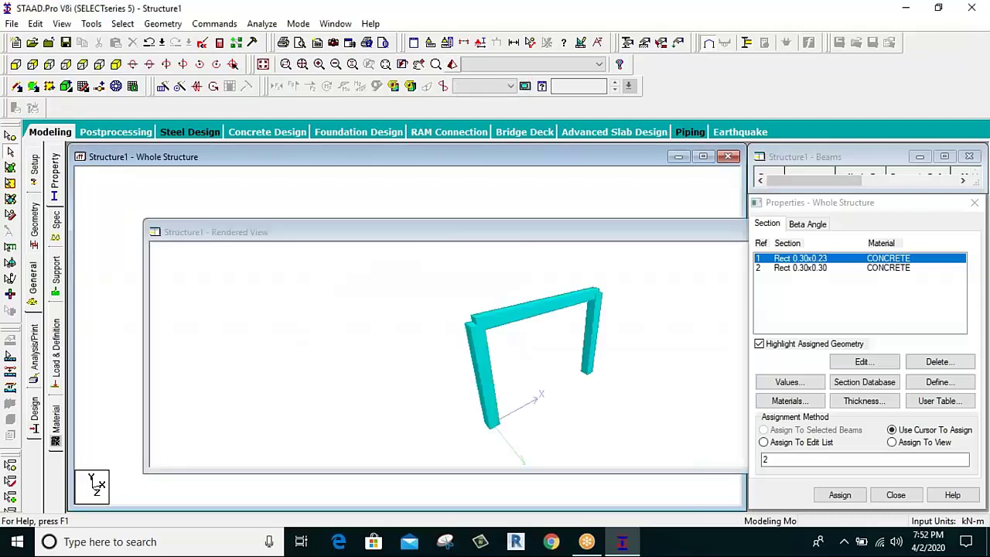
left_click(469, 235)
double_click(469, 234)
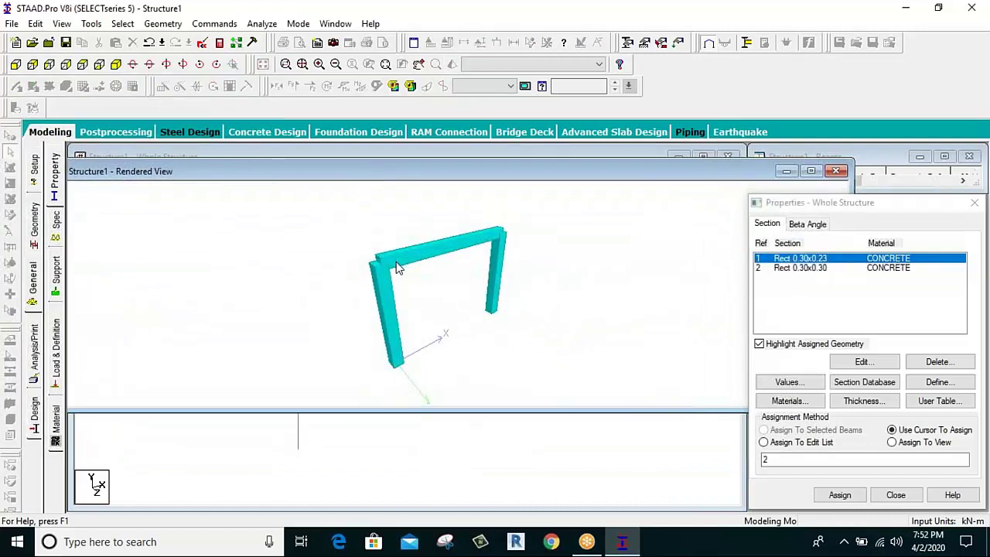
left_click_drag(394, 268, 310, 287)
left_click_drag(506, 258, 484, 274)
left_click_drag(552, 267, 364, 219)
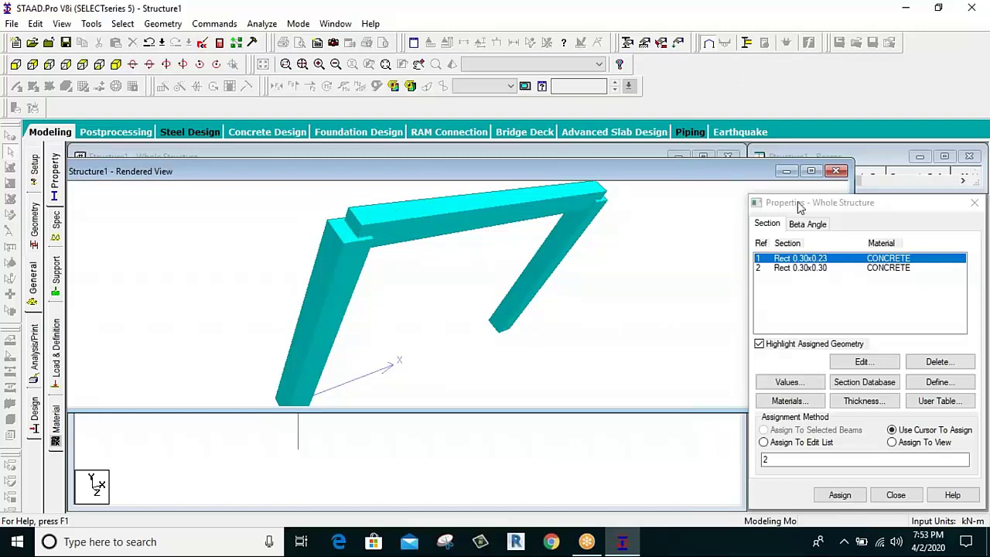
- Examine the joint between the beam and the column top in the rendered view, and close that view
left_click(842, 190)
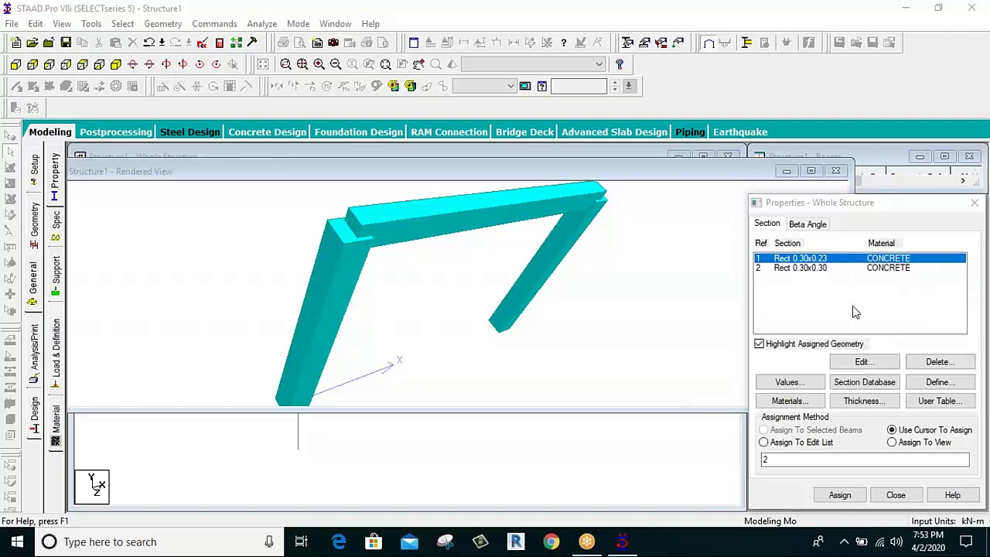
left_click(325, 223)
left_click(330, 216)
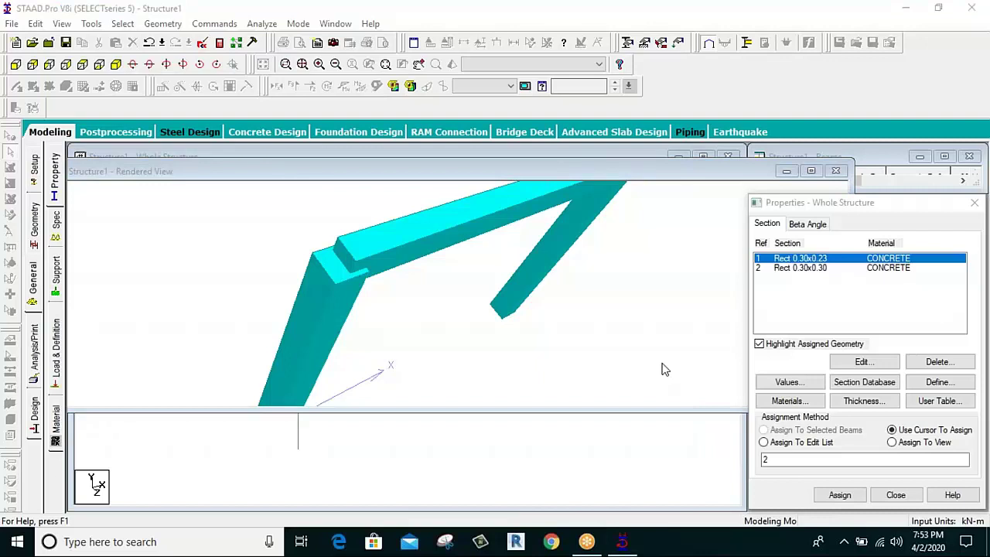
middle_click_drag(355, 260, 394, 258)
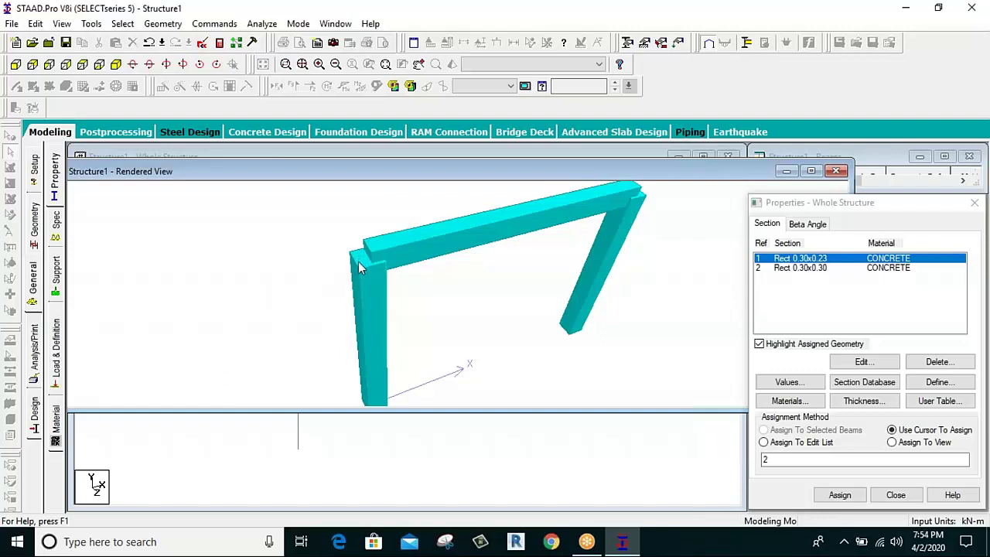
mouse_move(564, 236)
left_mouse_down()
mouse_move(398, 296)
mouse_move(372, 279)
mouse_move(615, 240)
mouse_move(645, 212)
mouse_move(586, 268)
mouse_move(589, 353)
mouse_move(464, 331)
mouse_move(593, 261)
mouse_move(570, 266)
mouse_move(567, 253)
mouse_move(612, 246)
left_mouse_up()
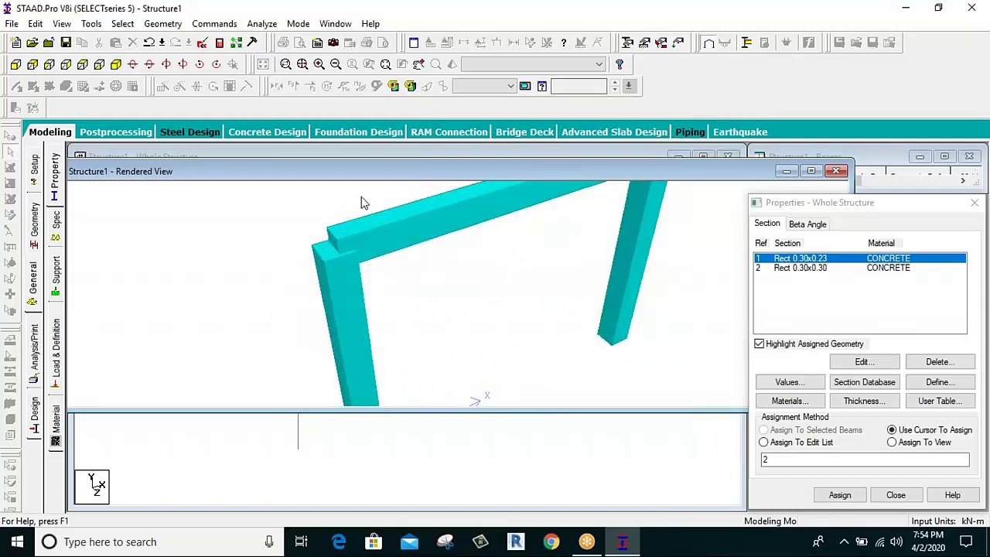
left_click_drag(422, 165, 159, 258)
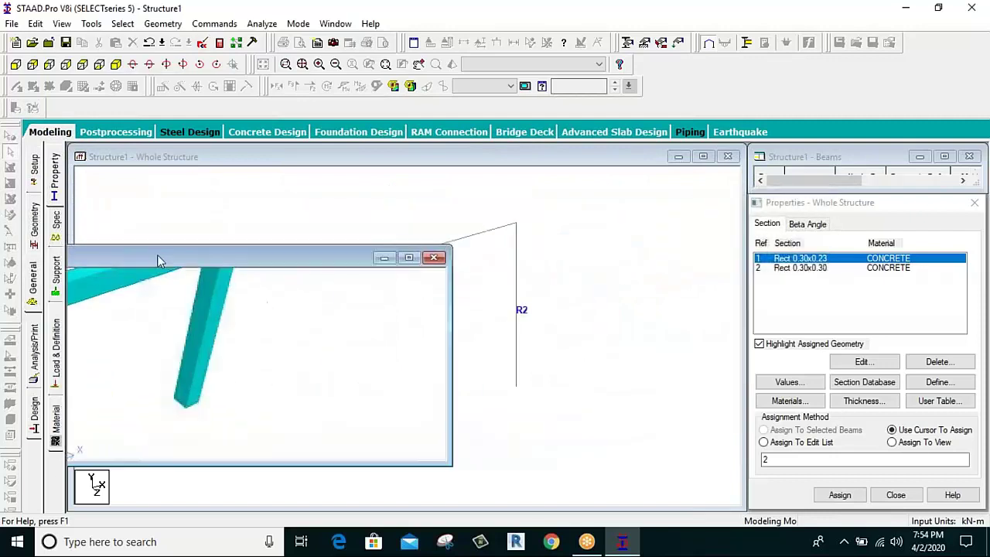
left_click(435, 258)
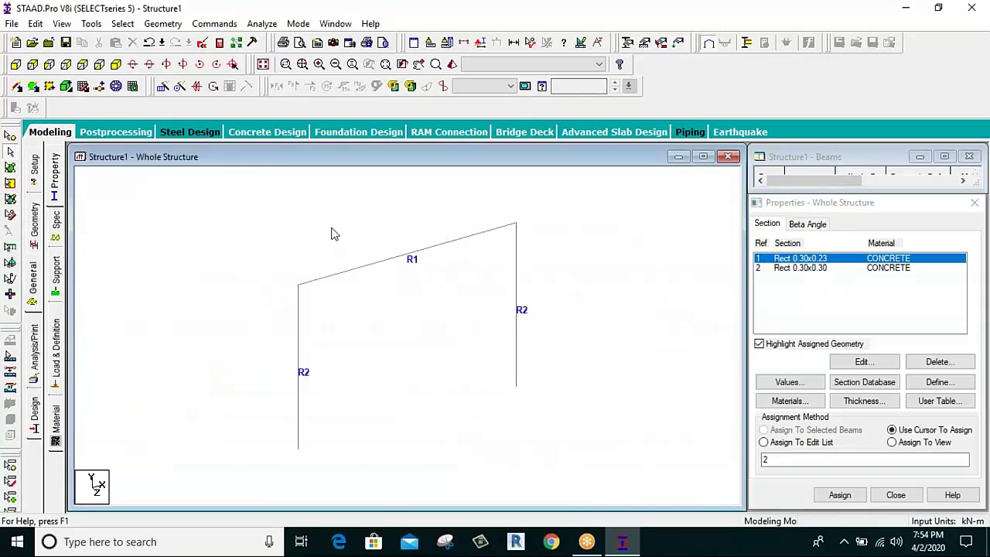
- Create a fixed support definition, select it for assignment, and decline the automatic save
scroll(336, 259, "down", 1)
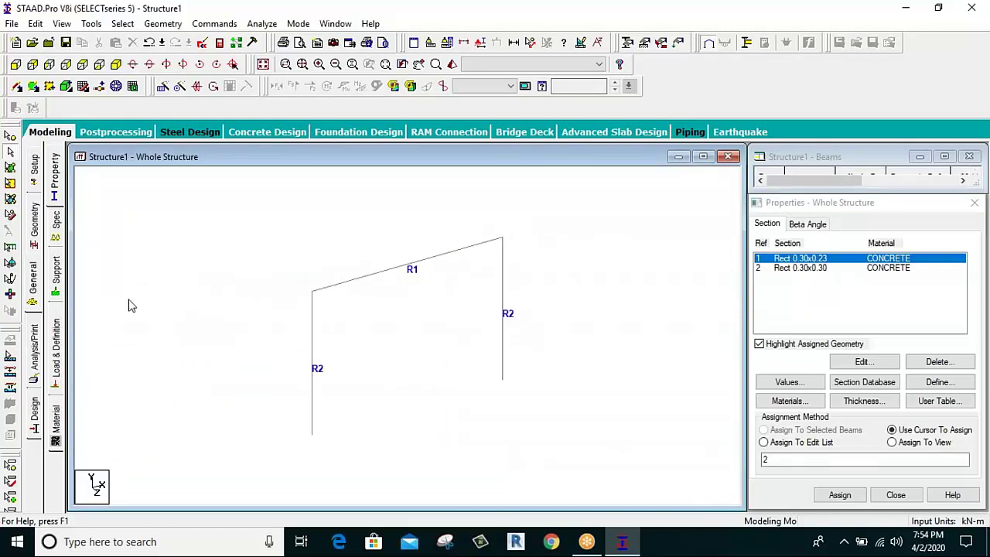
left_click(57, 285)
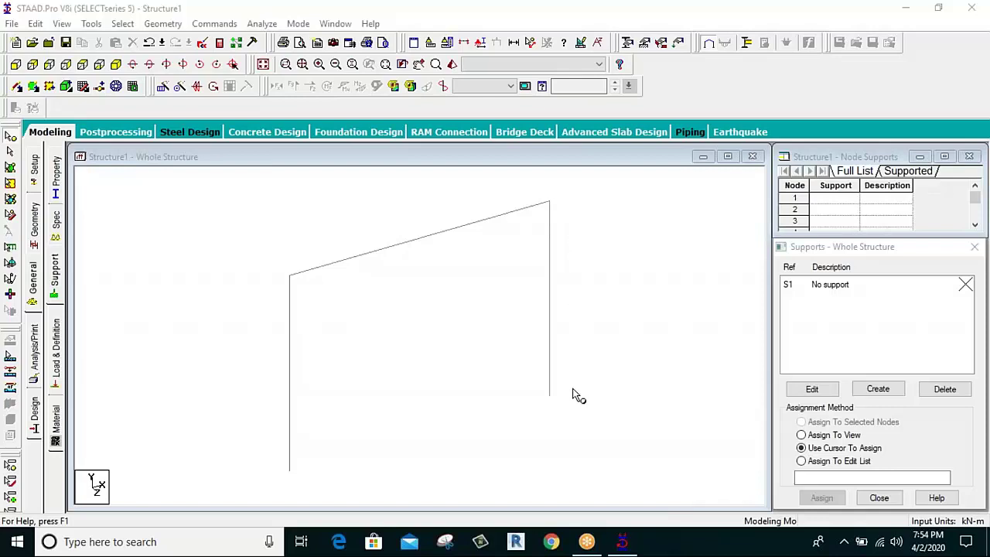
left_click(883, 396)
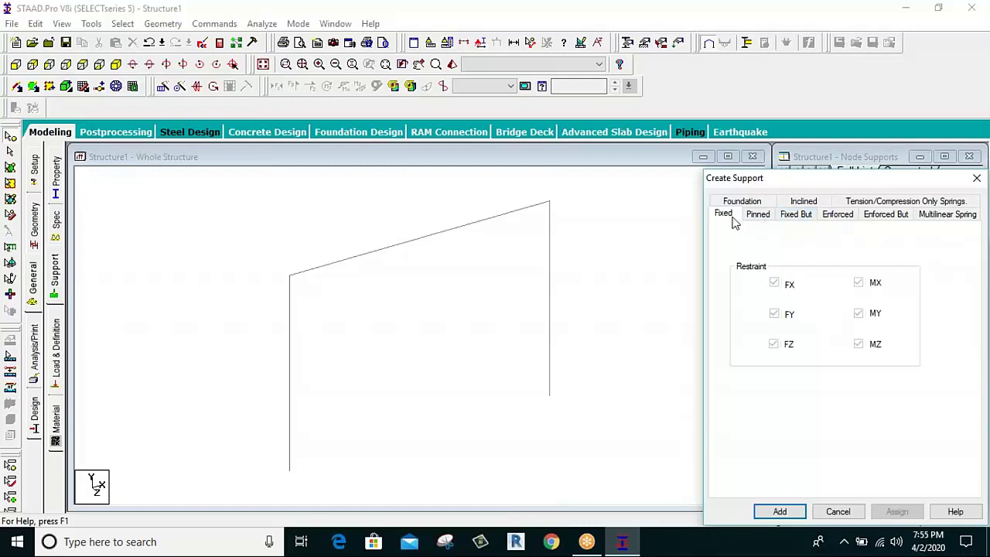
left_click(780, 511)
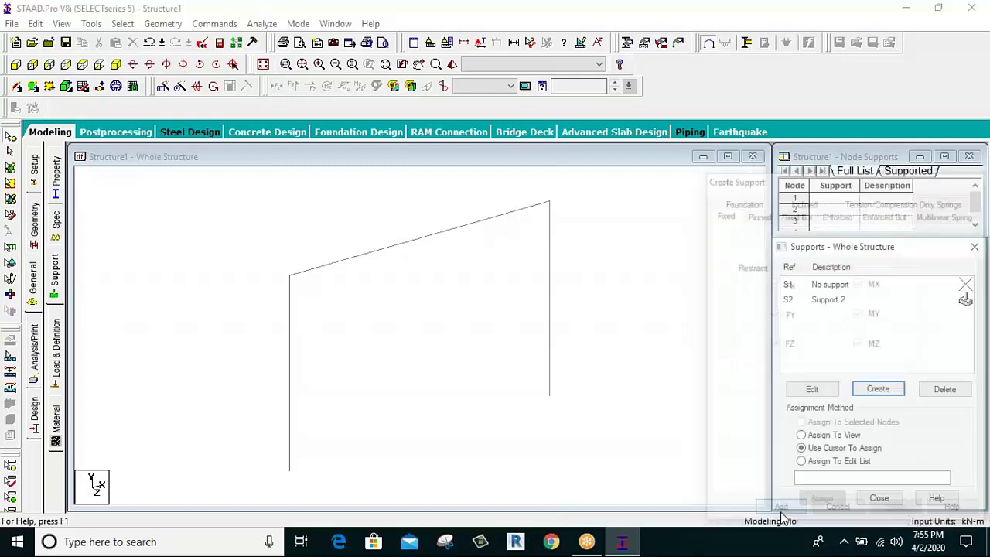
left_click(823, 302)
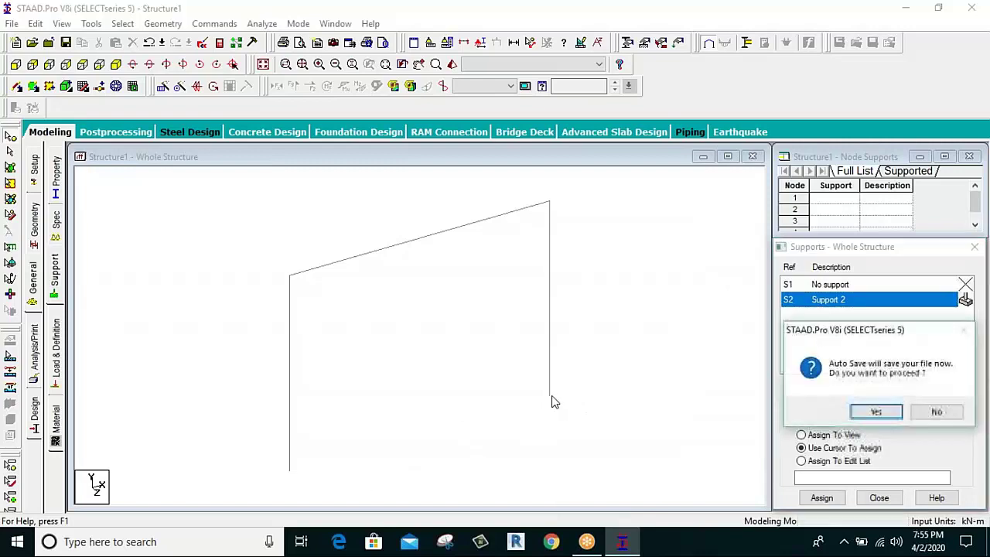
left_click(938, 412)
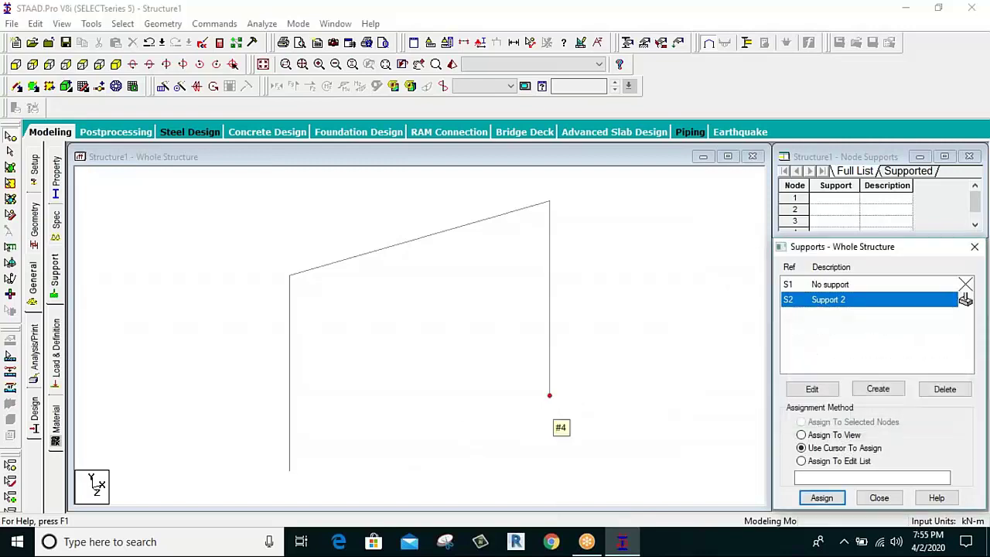
- Assign the fixed support to both column base nodes selected together in the front view, and return to the isometric view
left_click(550, 396)
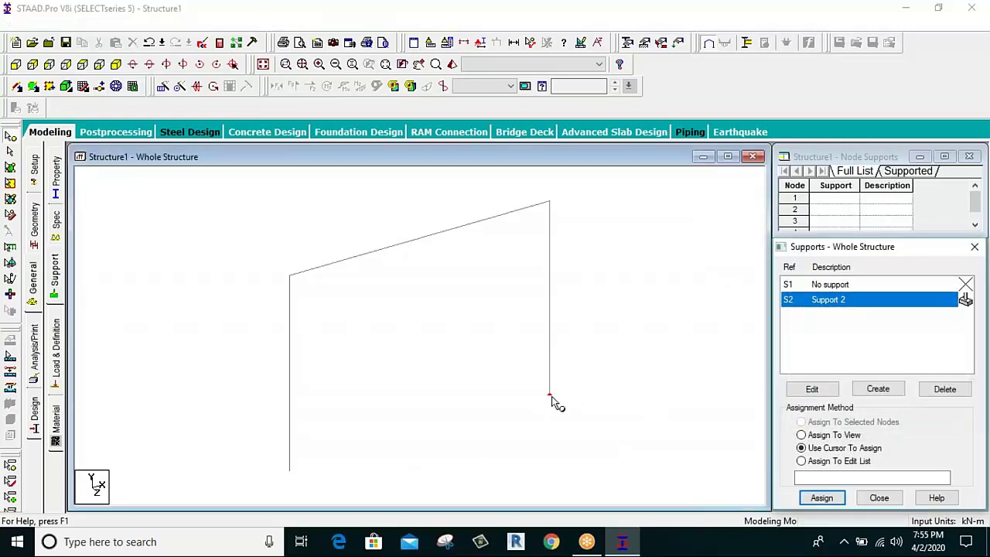
left_click(496, 440)
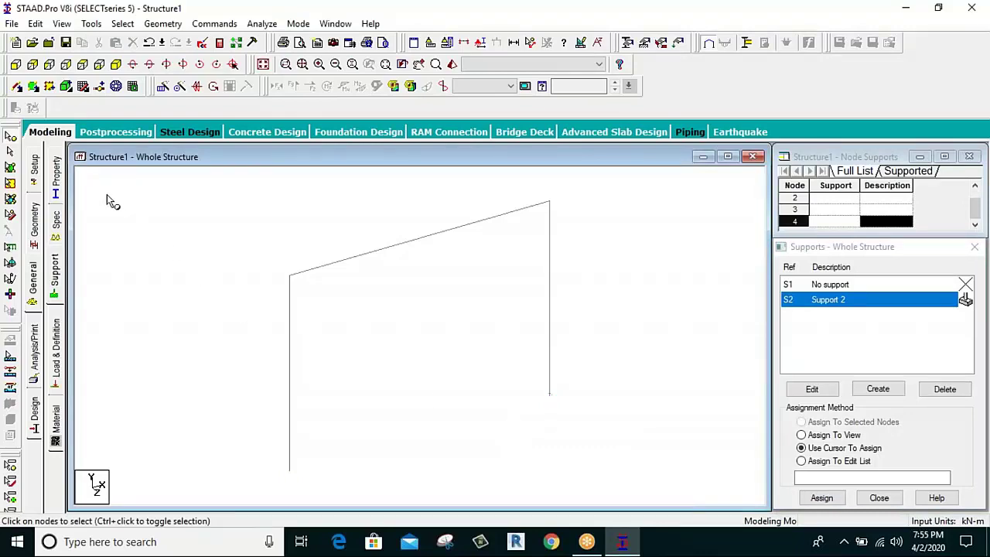
left_click(15, 64)
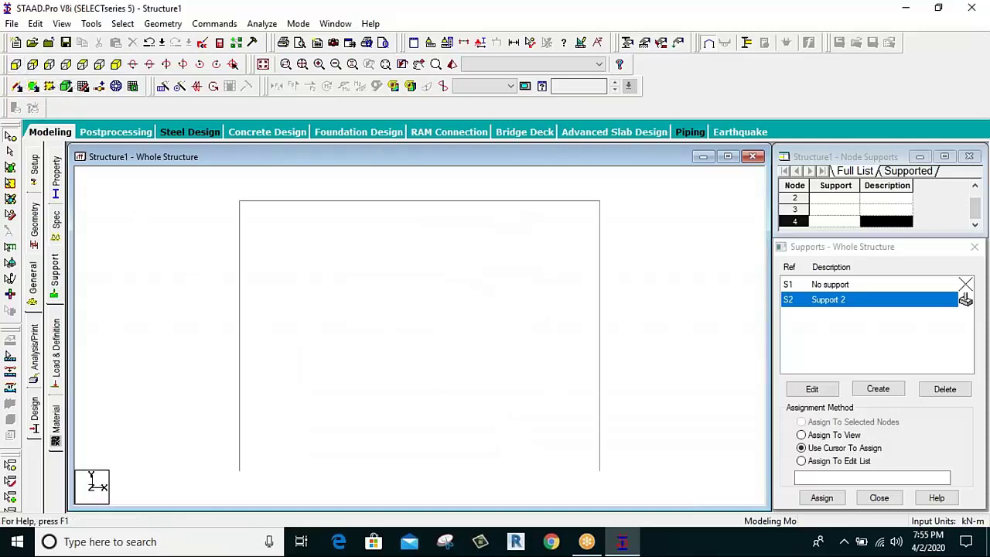
scroll(336, 299, "down", 1)
scroll(336, 304, "down", 1)
middle_click_drag(354, 336, 361, 327)
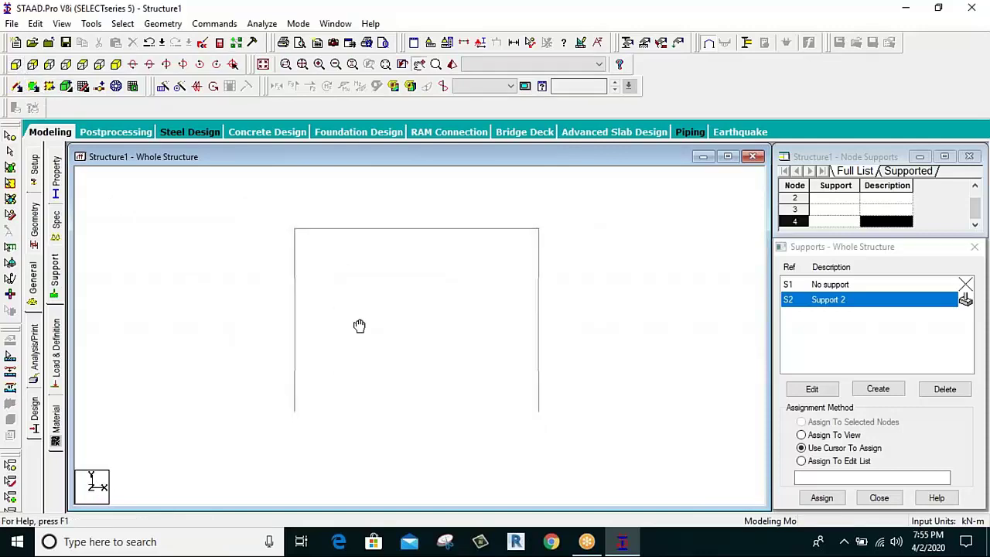
left_click_drag(588, 391, 252, 444)
left_click_drag(428, 417, 626, 347)
left_click_drag(706, 366, 216, 447)
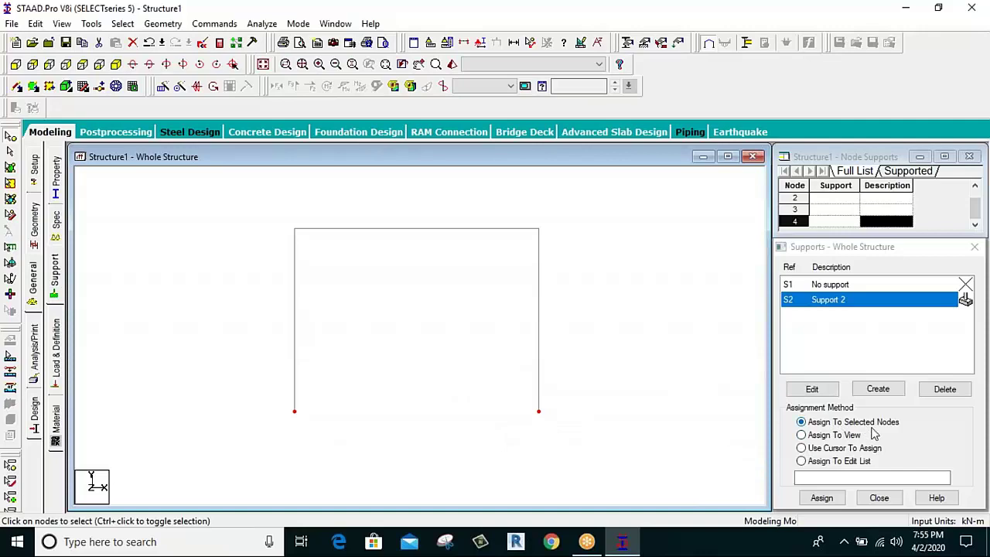
left_click(820, 498)
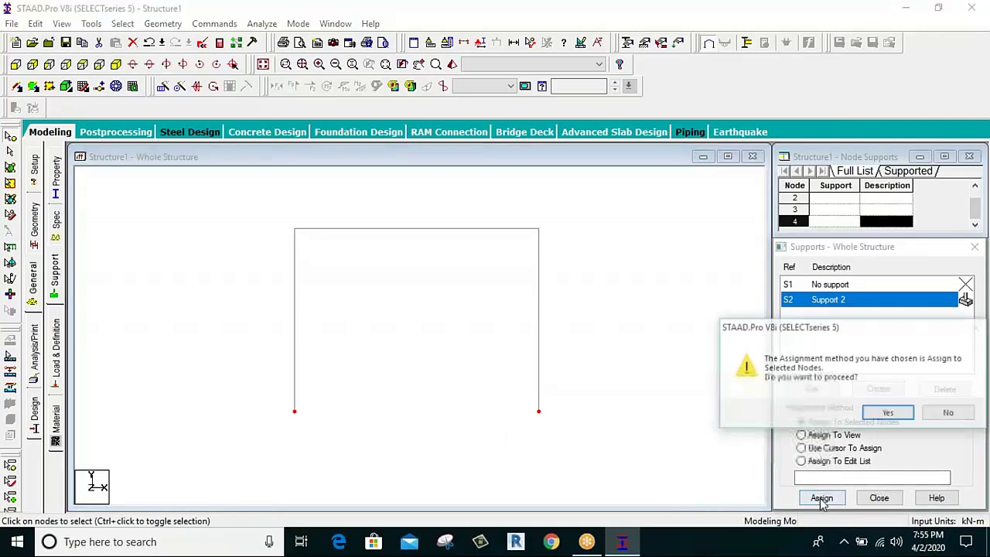
left_click(888, 413)
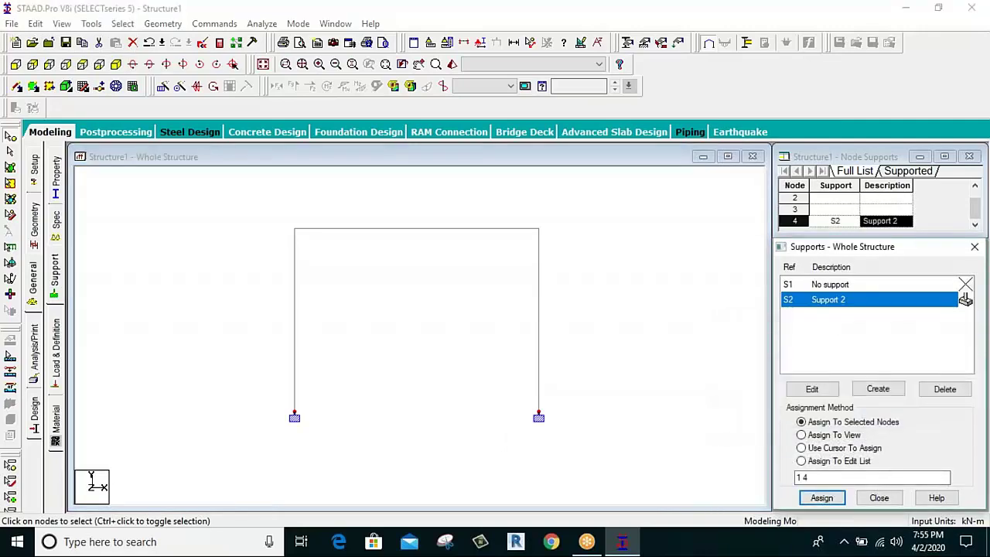
left_click(738, 455)
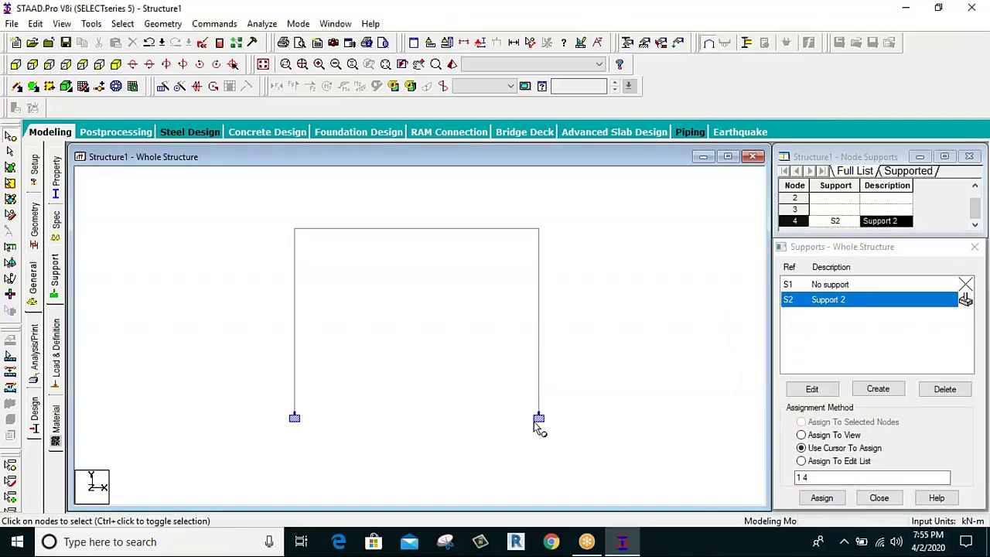
left_click(118, 66)
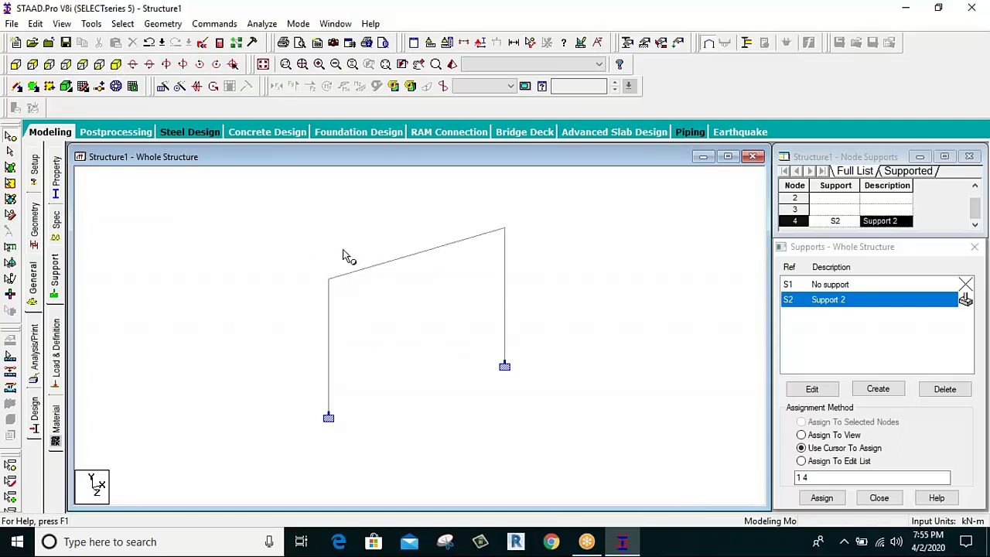
key("Right")
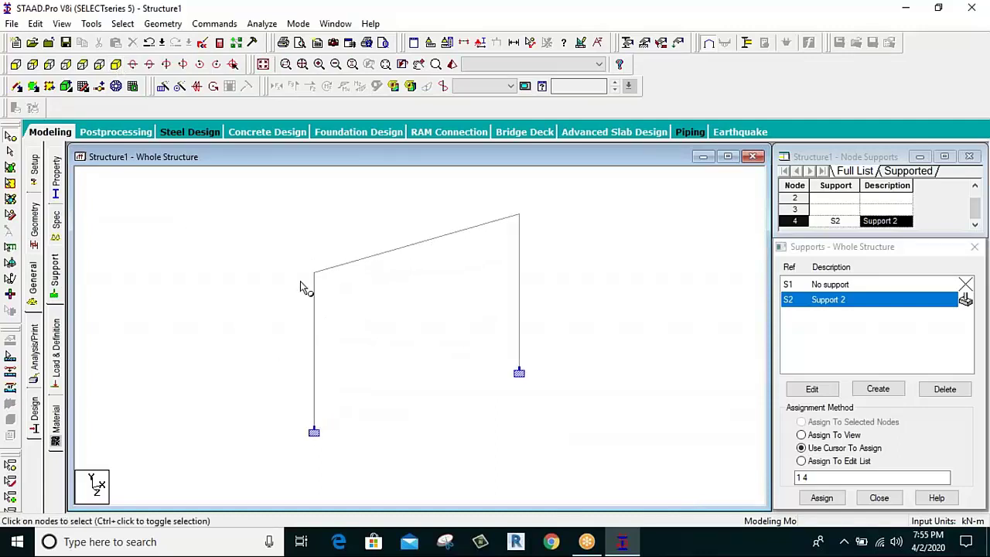
- Create primary load case 1 with loading type Dead and the title DL
left_click(60, 373)
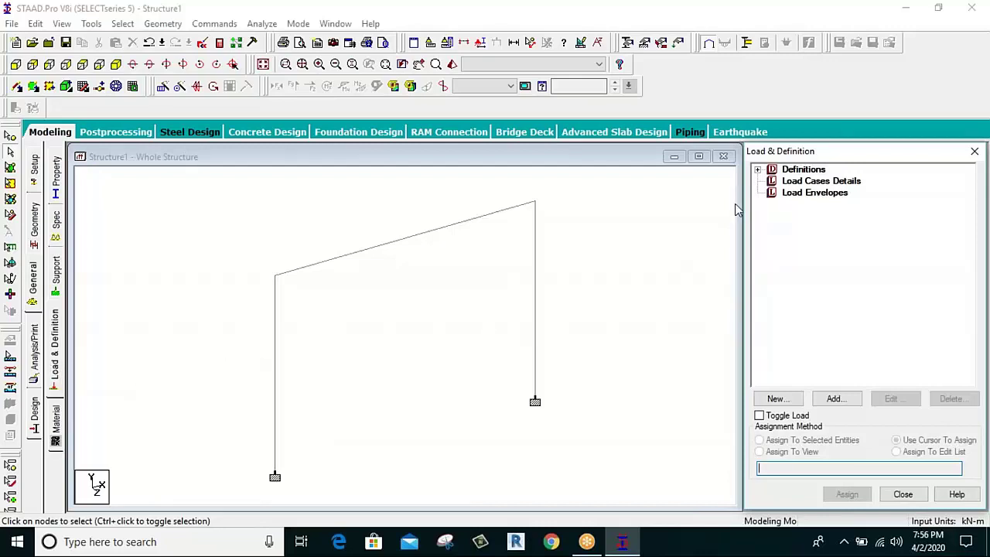
left_click(797, 186)
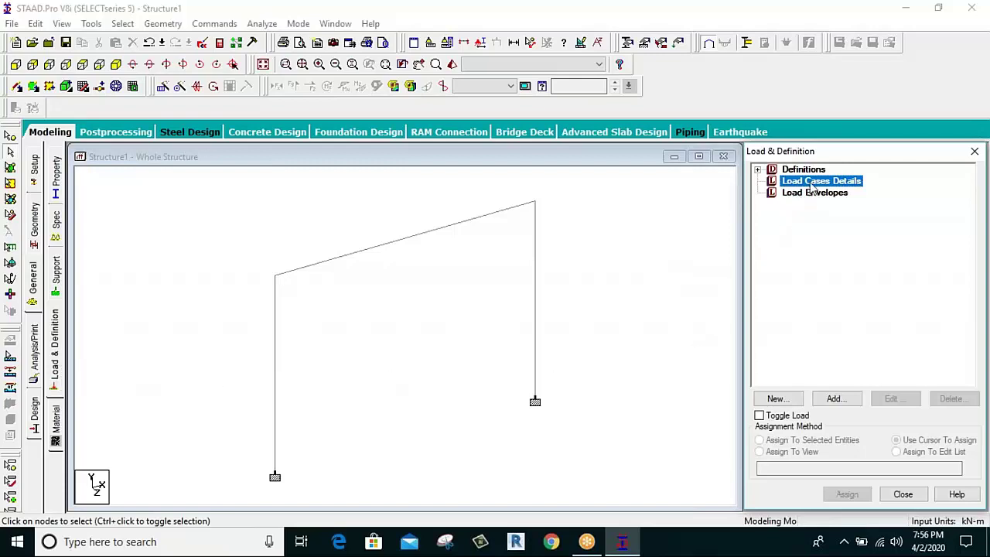
left_click(835, 401)
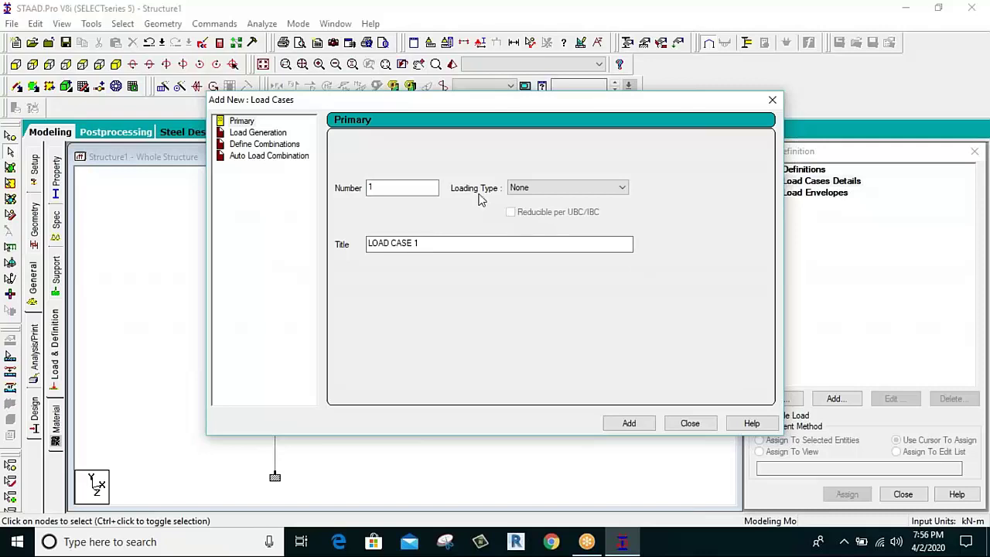
left_click(530, 194)
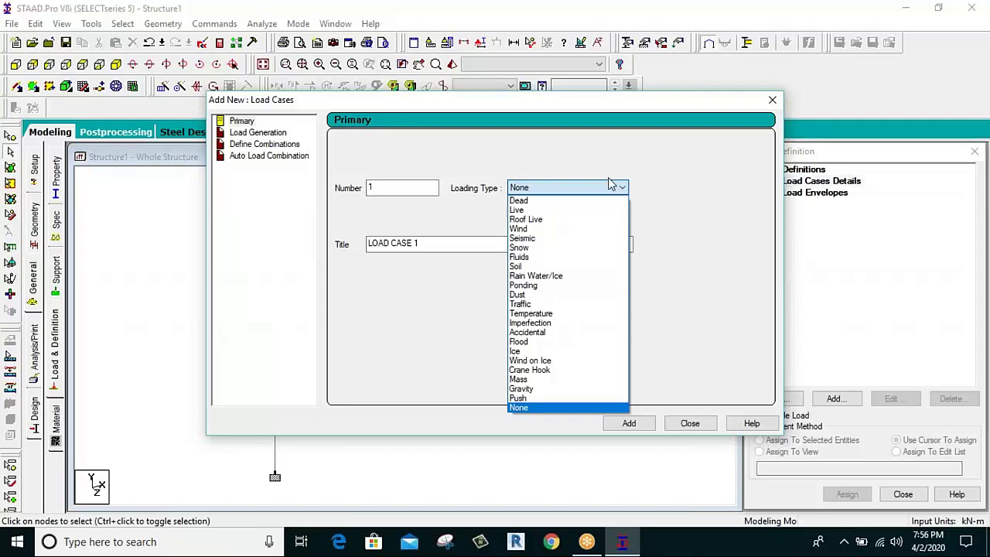
left_click(555, 205)
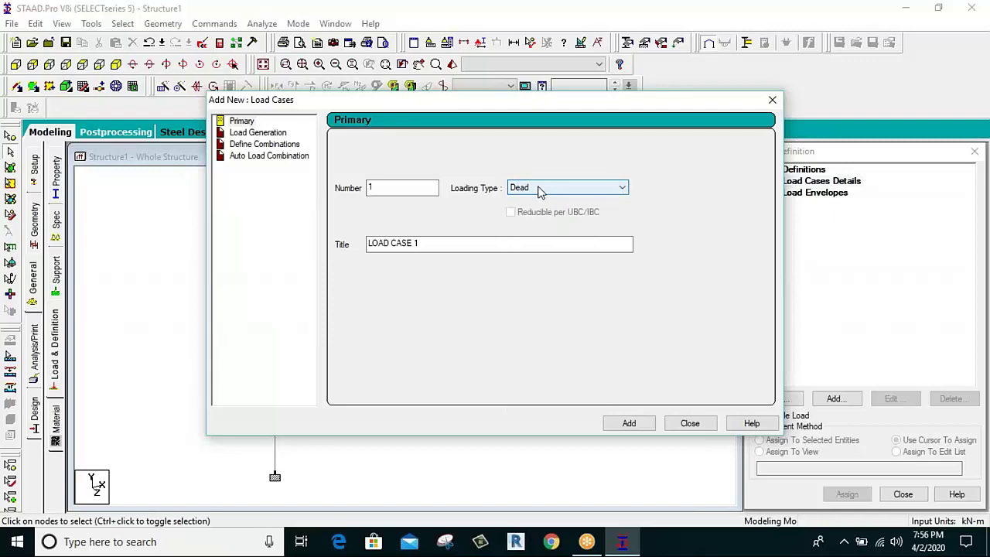
left_click_drag(495, 245, 348, 256)
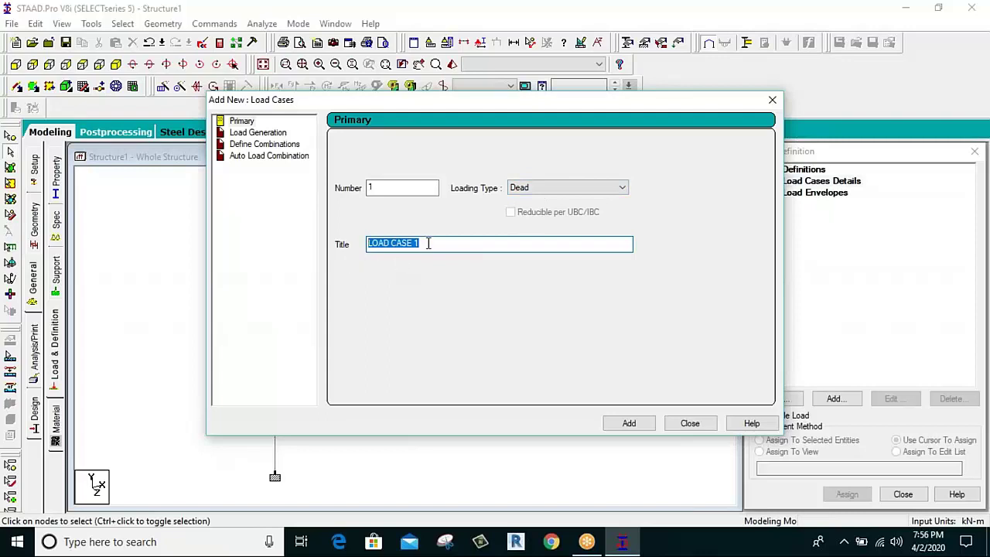
type("DL")
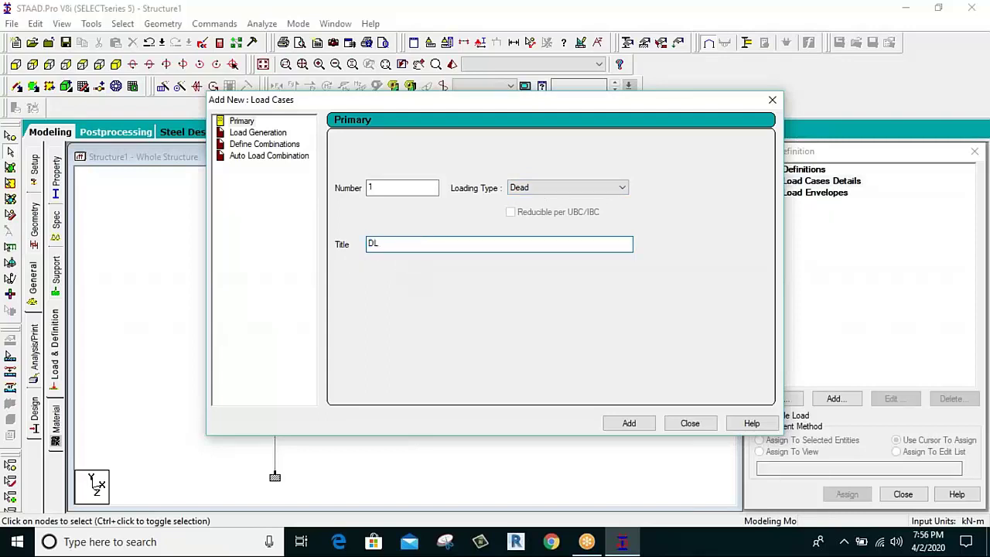
left_click(629, 426)
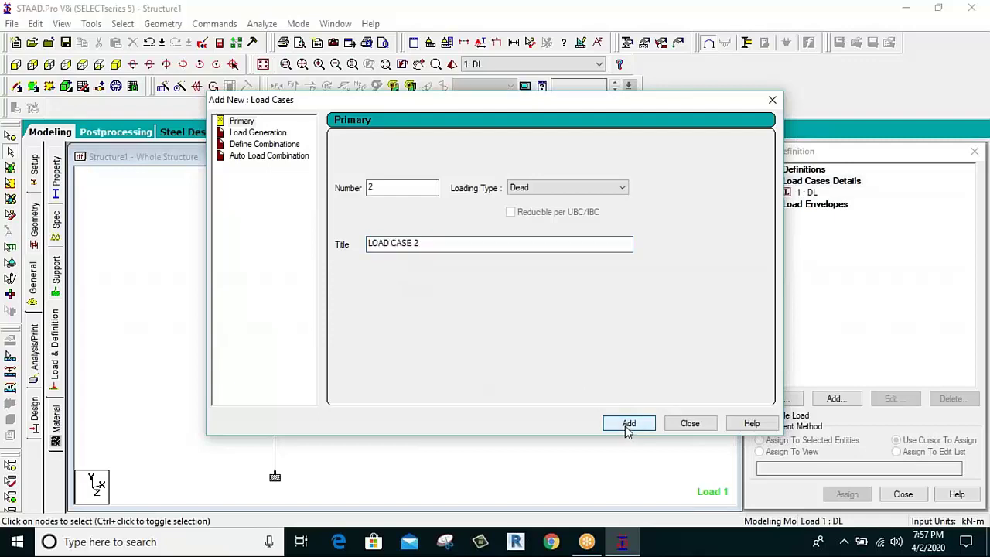
left_click(675, 429)
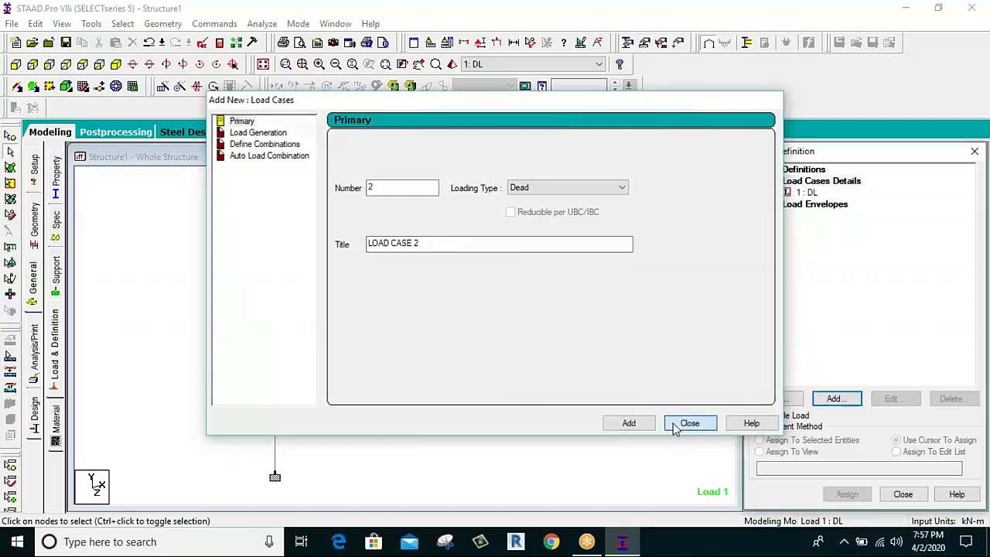
- Add a selfweight load in the Y direction with a factor of -1.5 to the DL load case
left_click(807, 192)
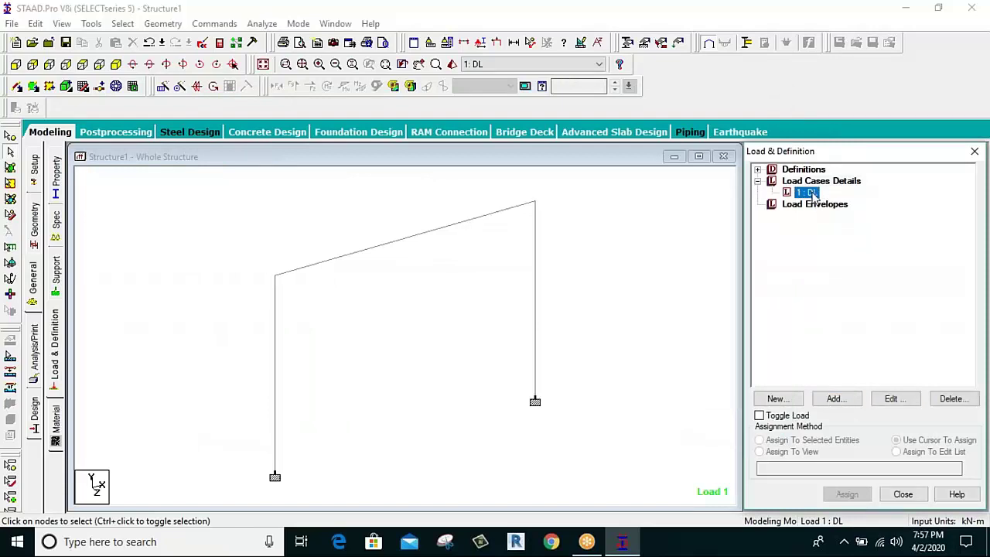
left_click(839, 400)
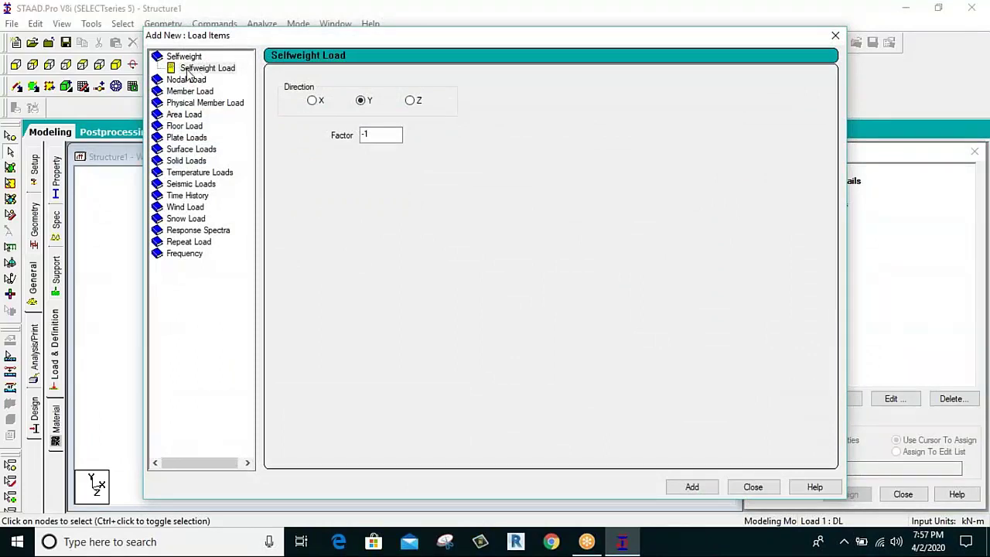
left_click(380, 135)
left_click(359, 106)
type(".5")
left_click(689, 489)
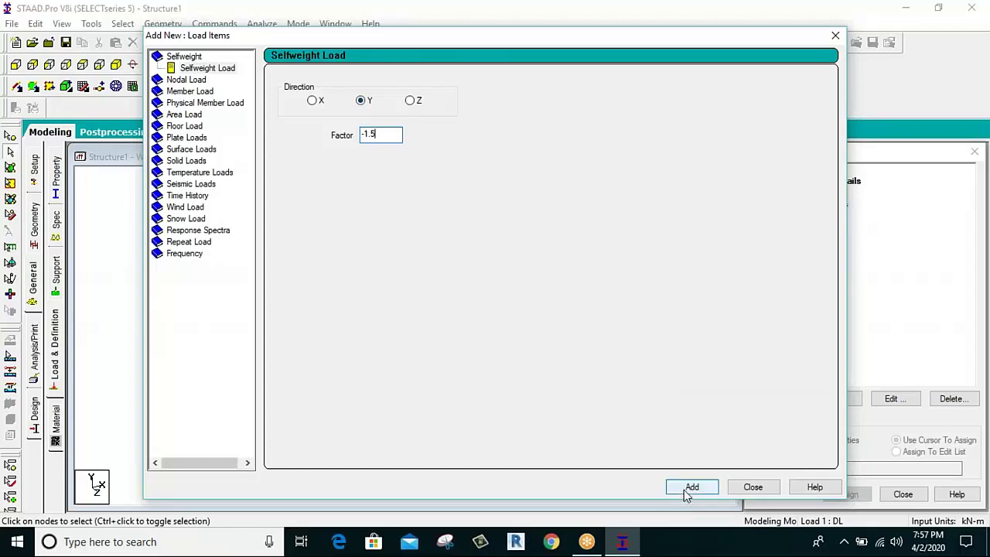
left_click(687, 491)
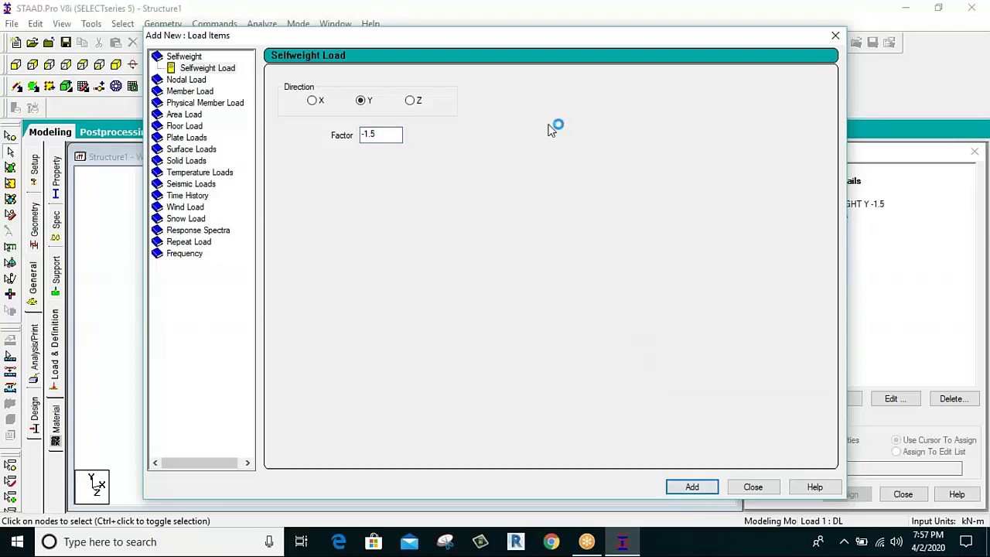
left_click_drag(576, 35, 430, 43)
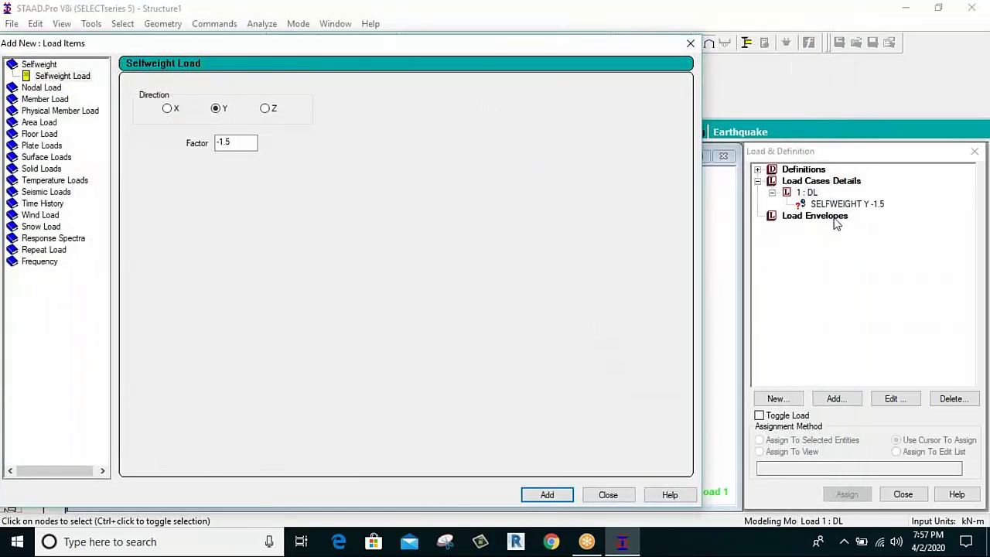
left_click(609, 495)
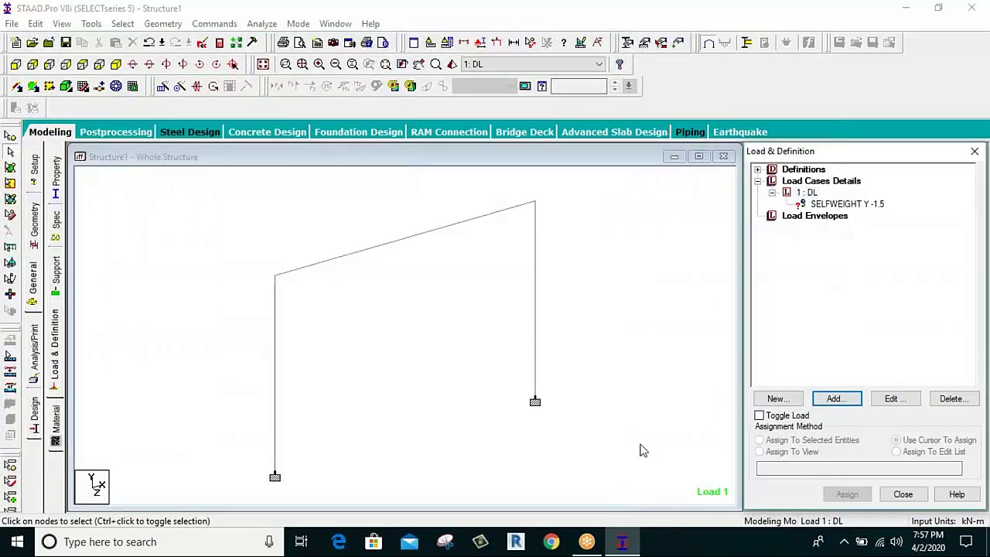
- Assign the Y -1.5 selfweight load to all three frame members as selected beams, and clear the selection
left_click(833, 205)
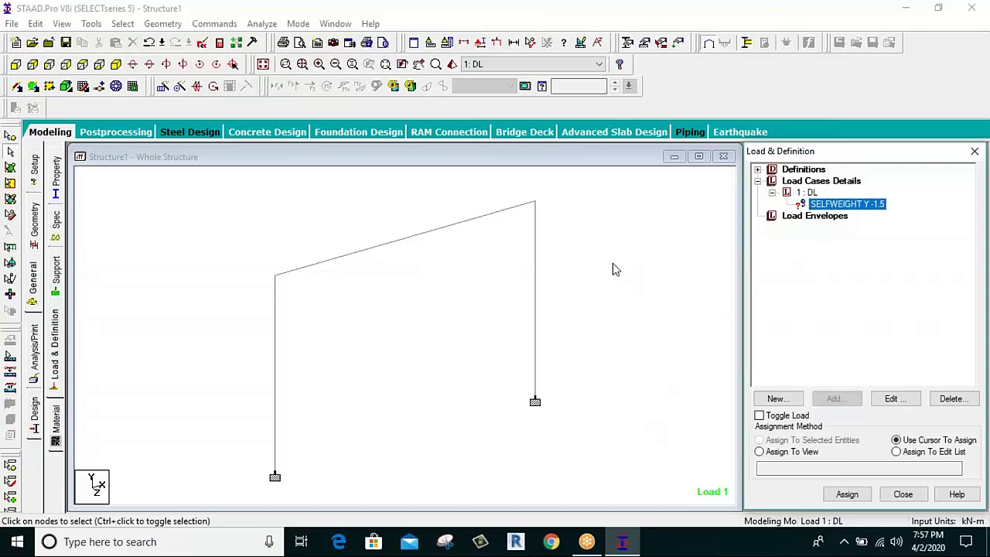
left_click_drag(560, 189, 181, 480)
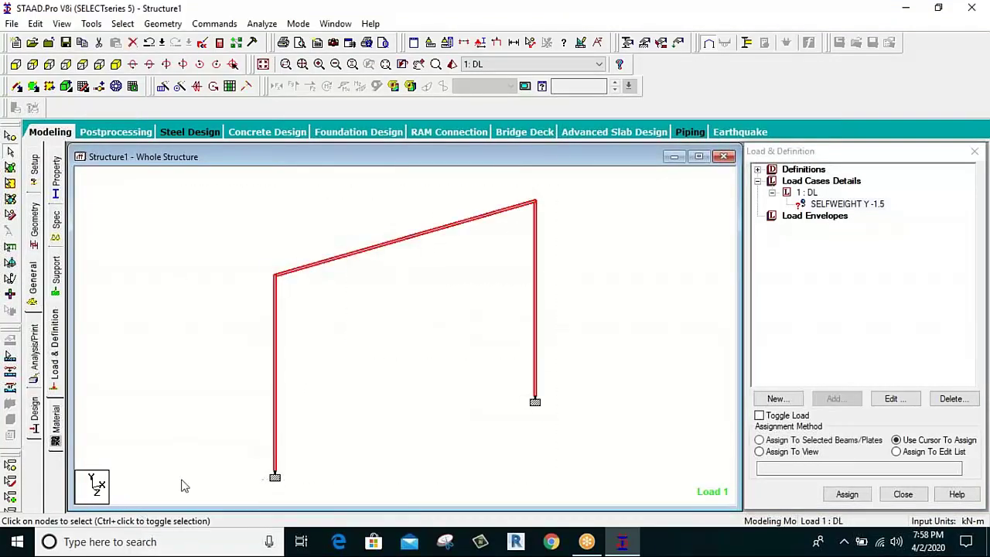
left_click(802, 447)
left_click(848, 495)
left_click(880, 368)
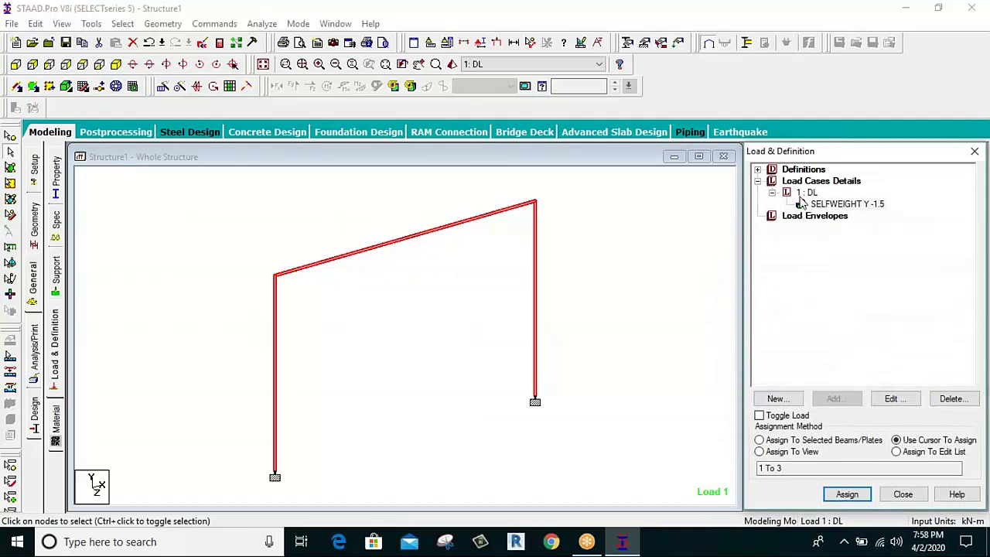
left_click(434, 333)
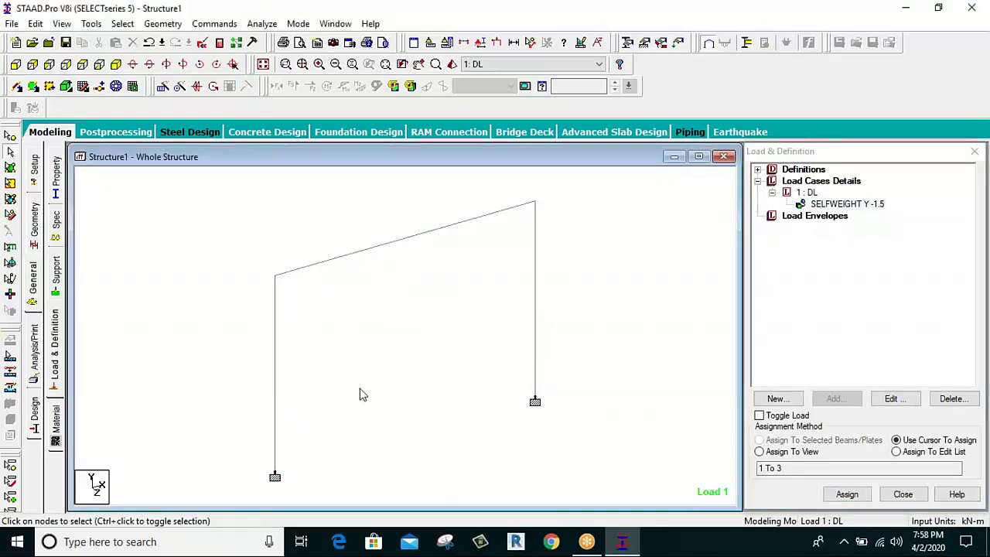
- Add a Perform Analysis command with the print option All to the analysis commands
left_click(35, 372)
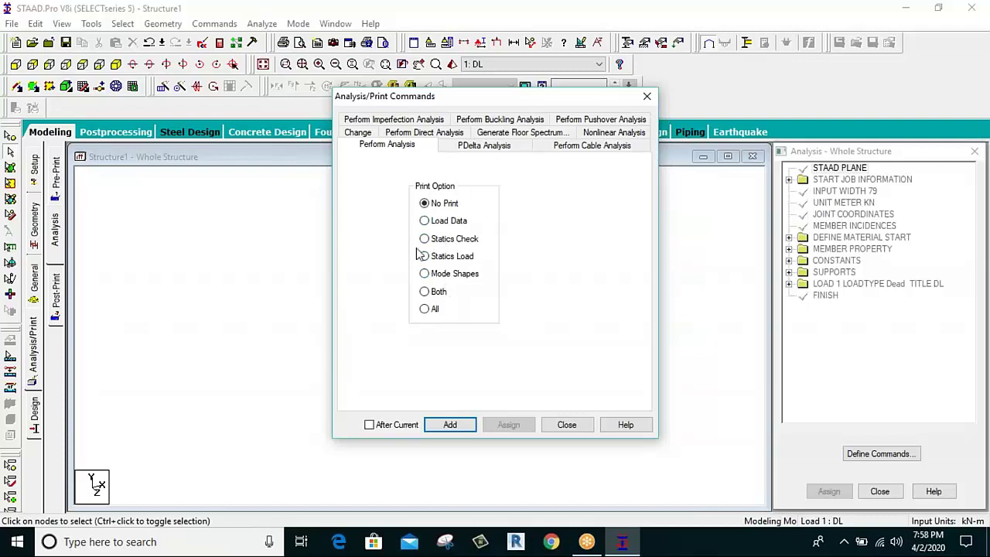
left_click(430, 311)
left_click(450, 426)
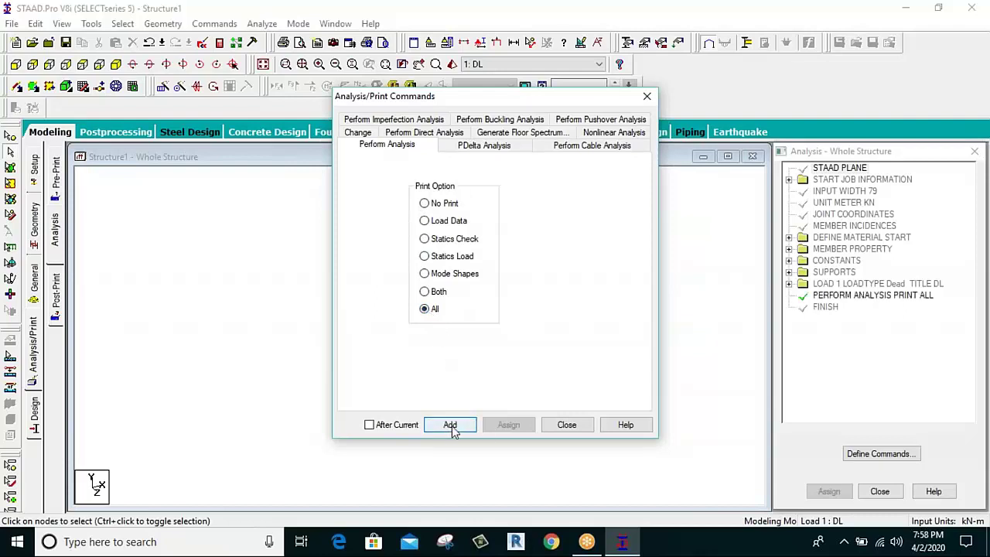
left_click(562, 426)
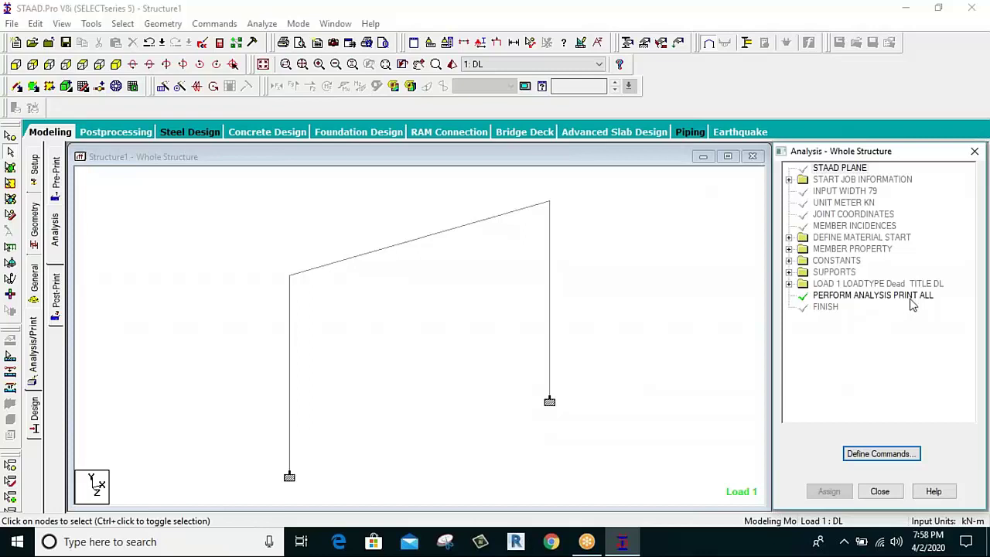
left_click(832, 307)
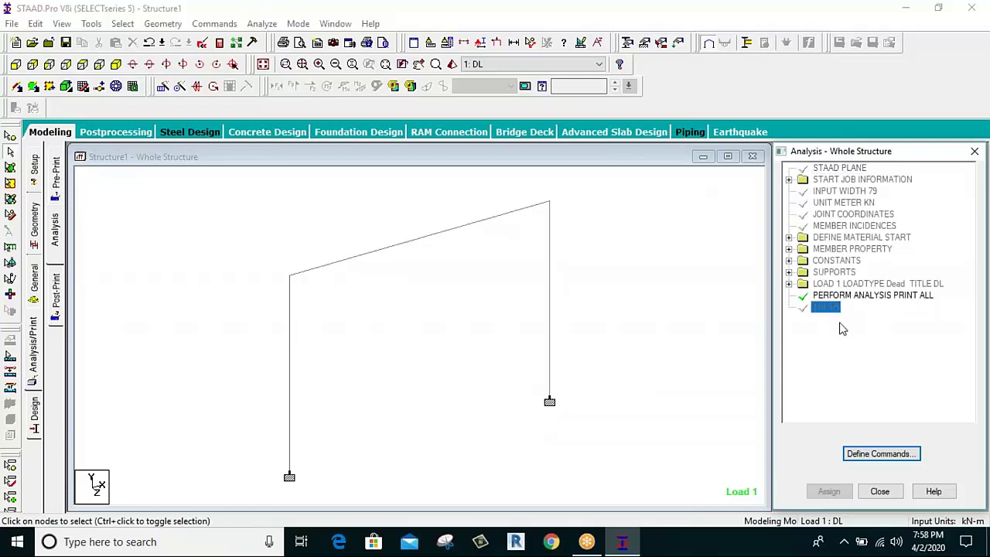
left_click(492, 317)
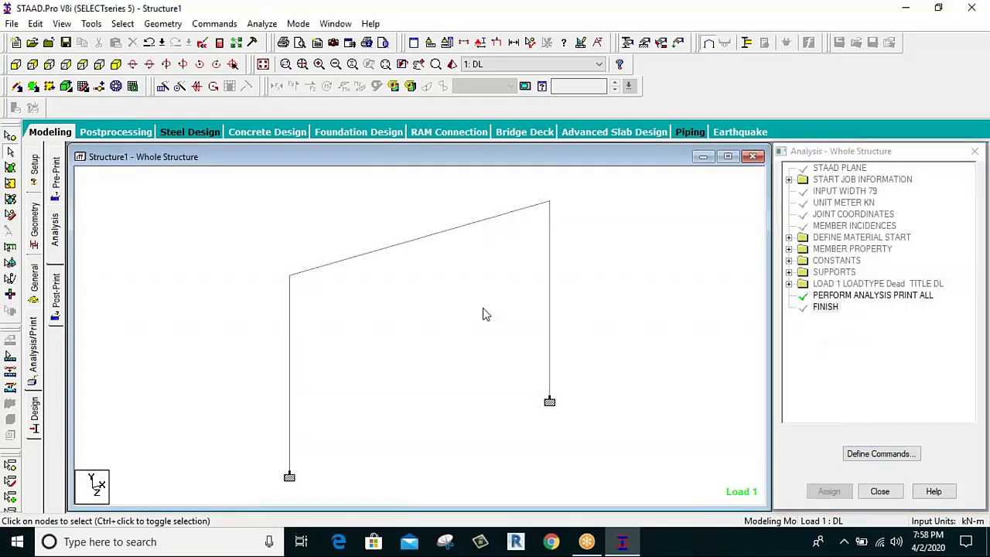
- Run the analysis, saving the modified structure, and open the output file when the run is done
left_click(261, 24)
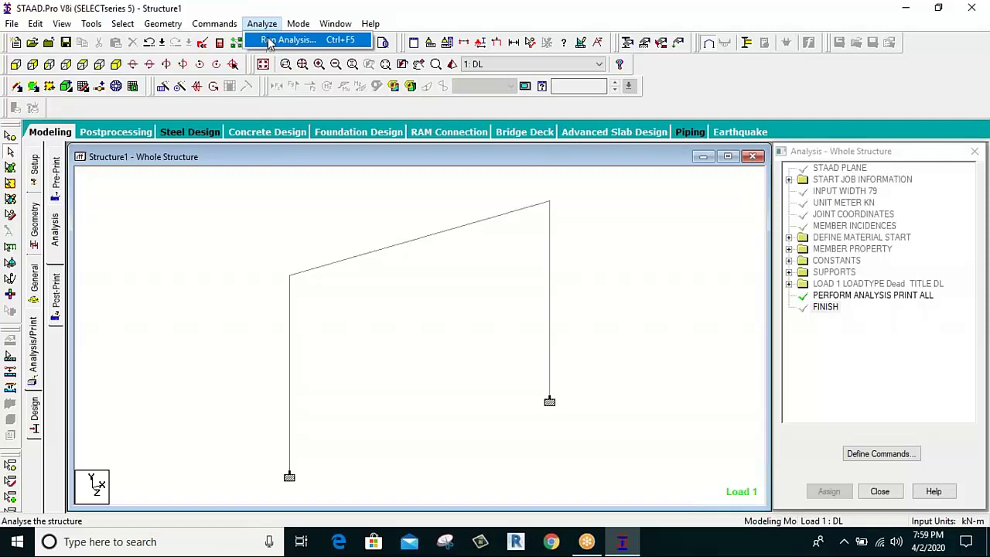
left_click(269, 43)
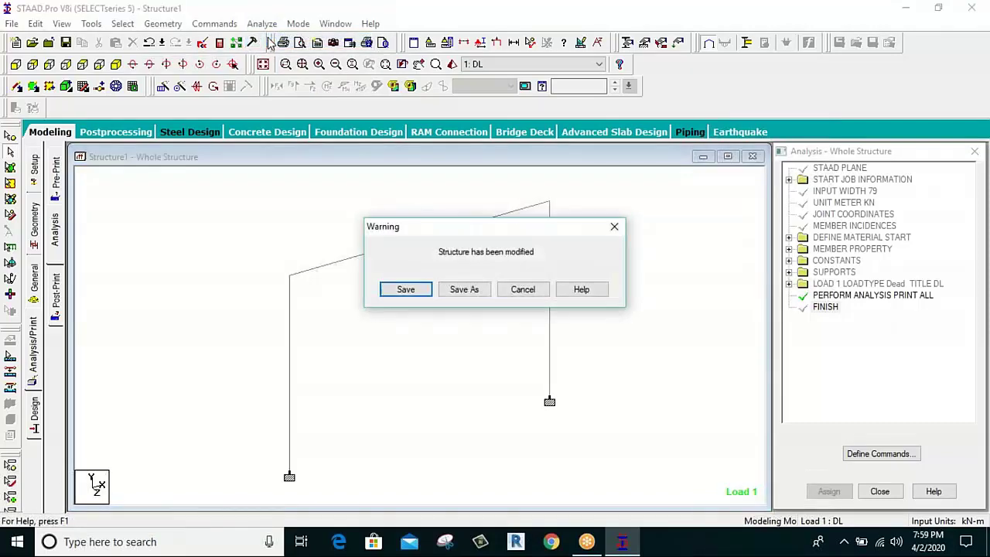
left_click(405, 290)
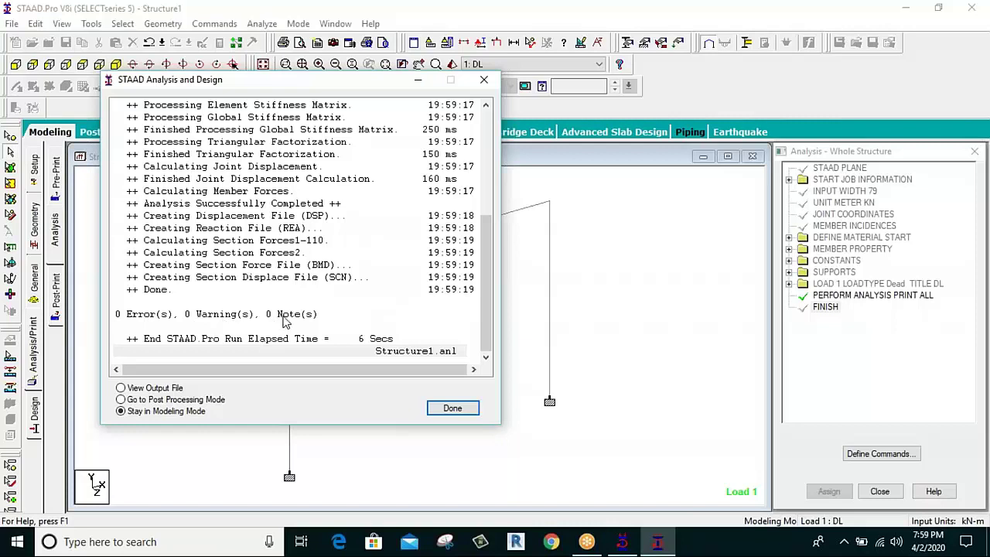
triple_click(153, 320)
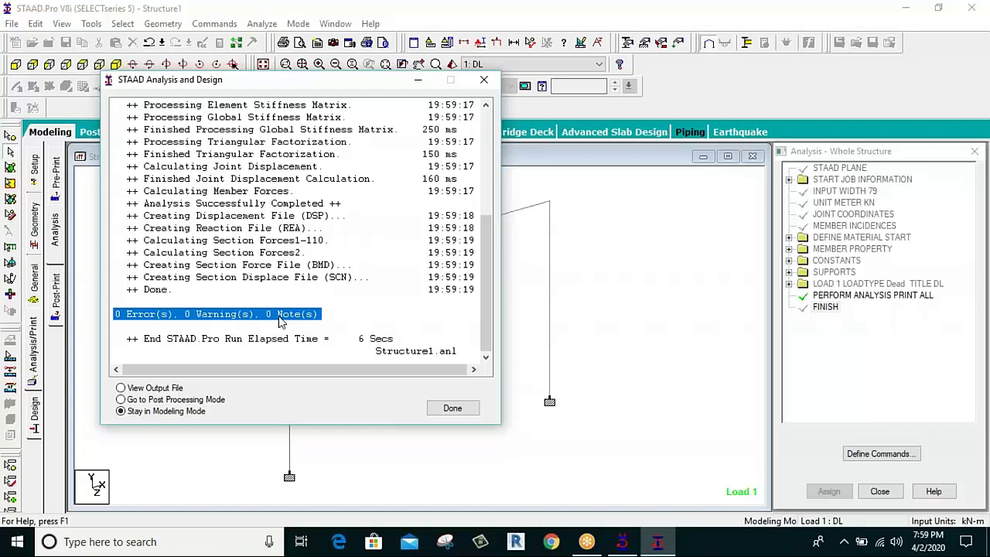
left_click(155, 389)
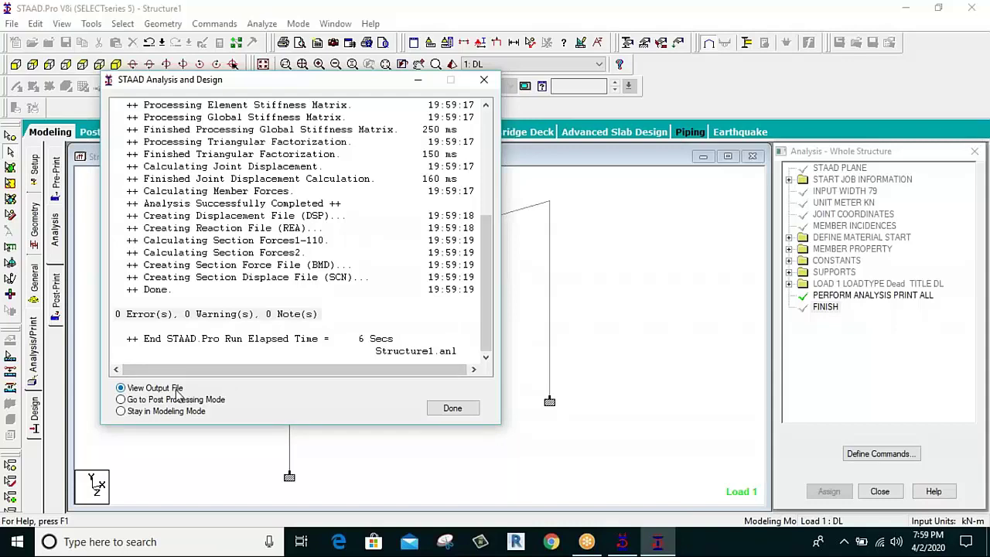
left_click(453, 408)
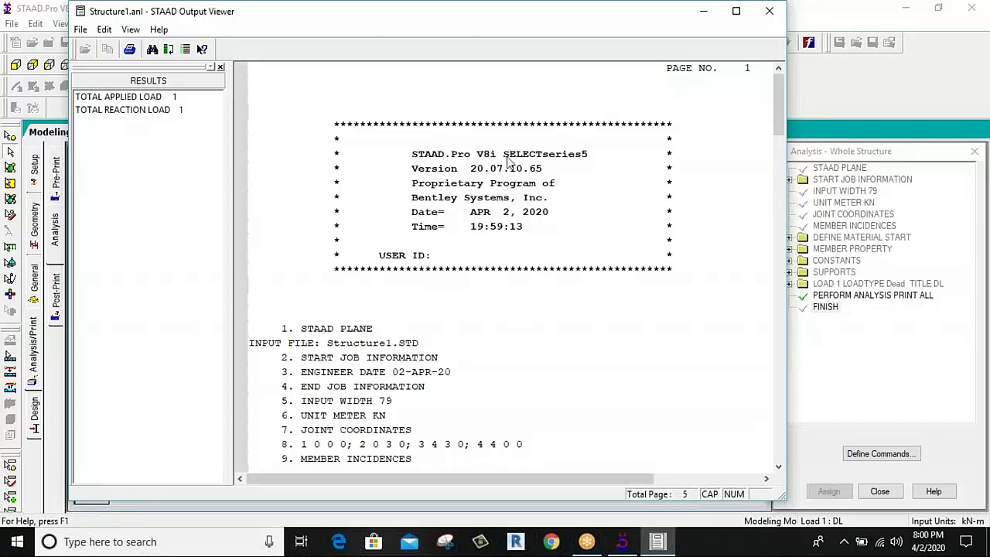
- Examine the output file's header lines for program version, developer, date and time
left_click(561, 158)
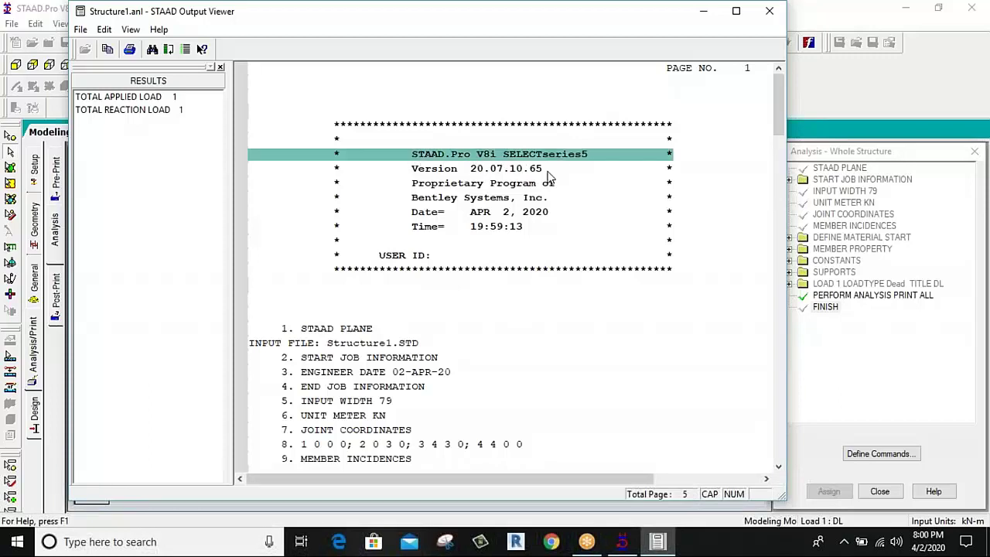
left_click(511, 172)
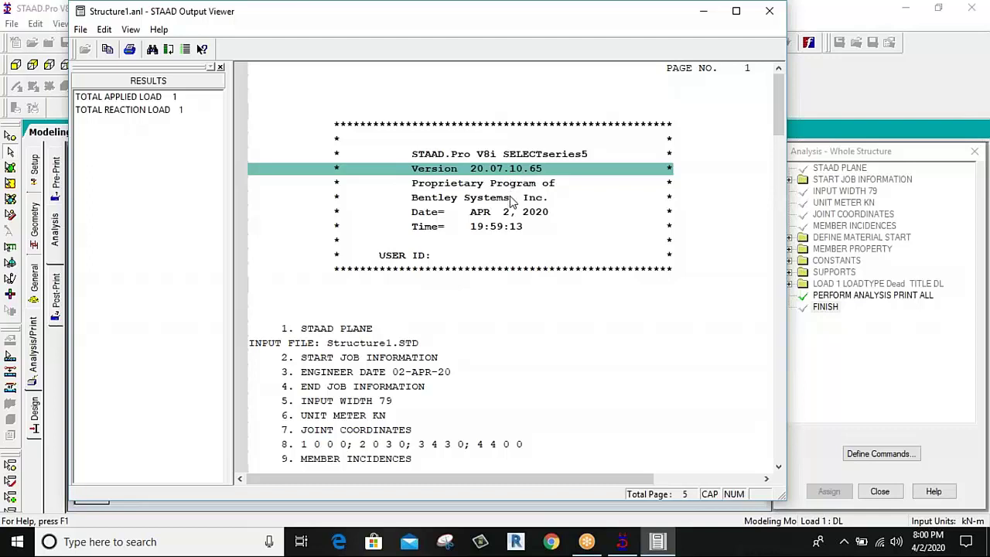
left_click(508, 201)
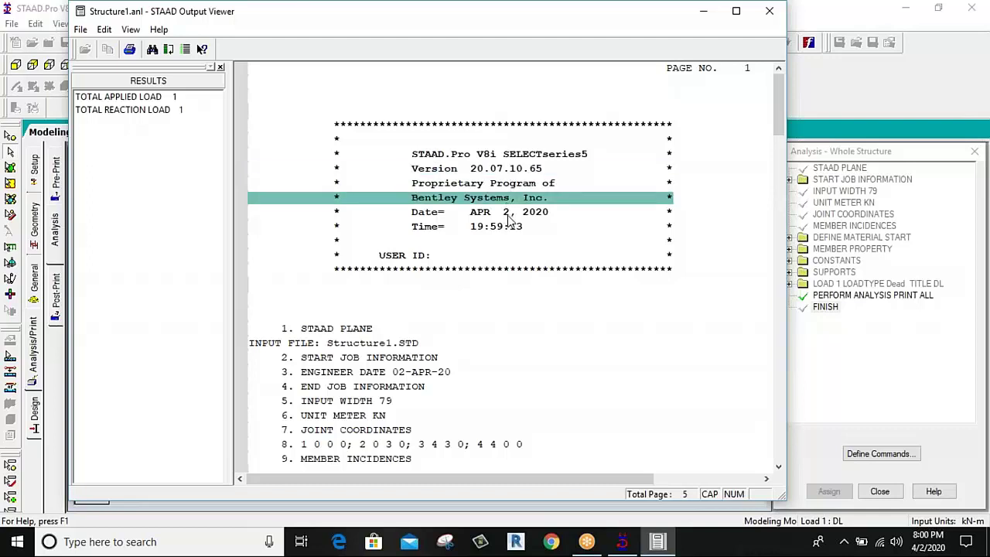
left_click(508, 217)
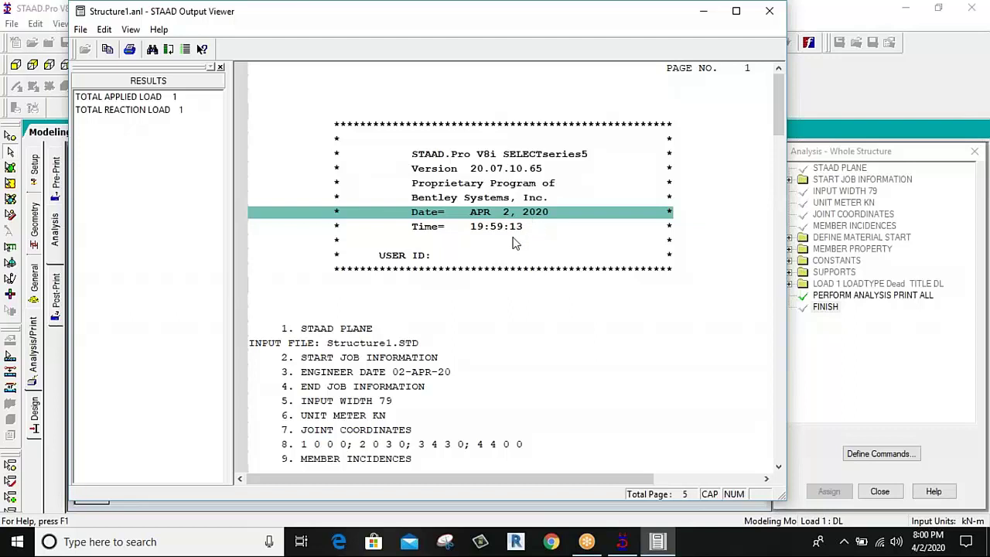
left_click(503, 230)
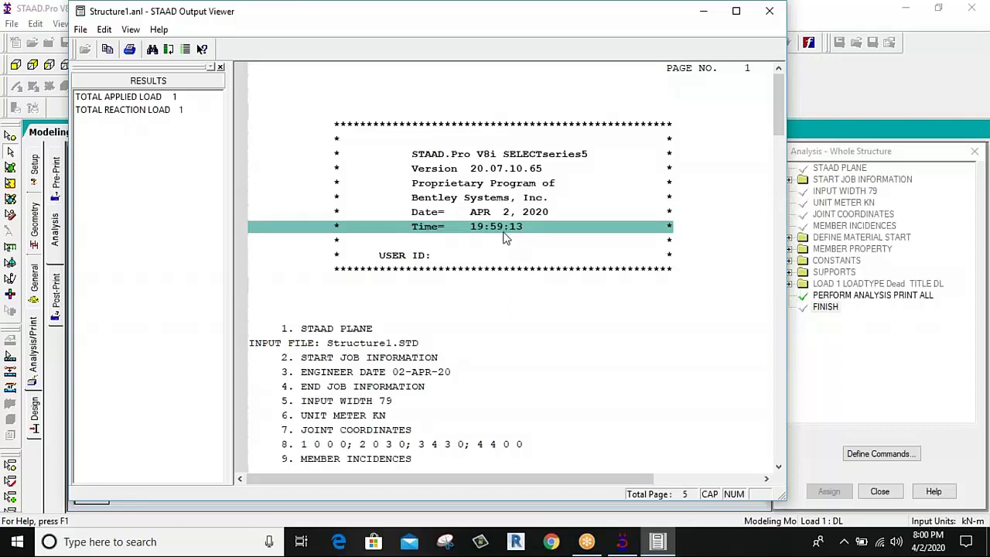
- Review the input listing and the problem statistics for joints, members and supports in the output file
scroll(495, 278, "down", 7)
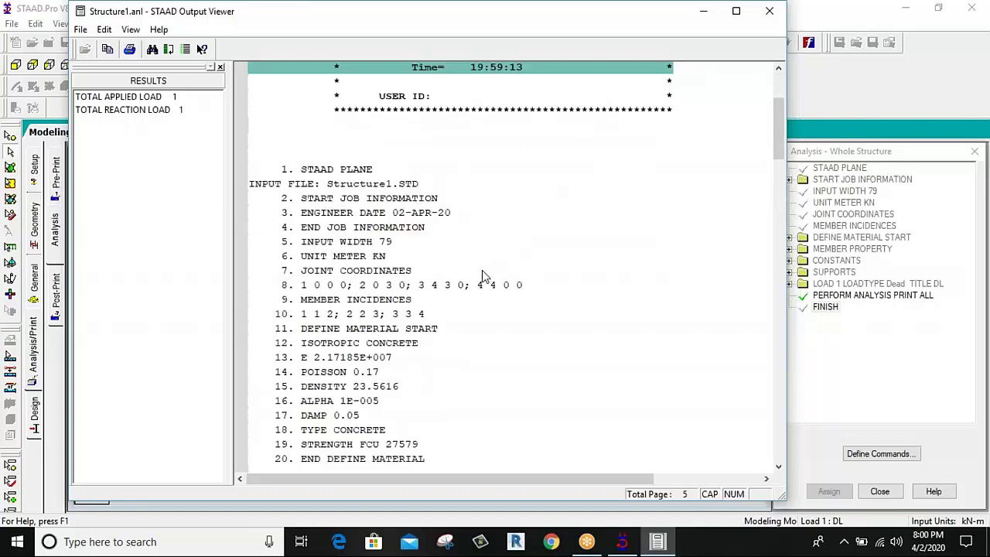
scroll(482, 276, "down", 7)
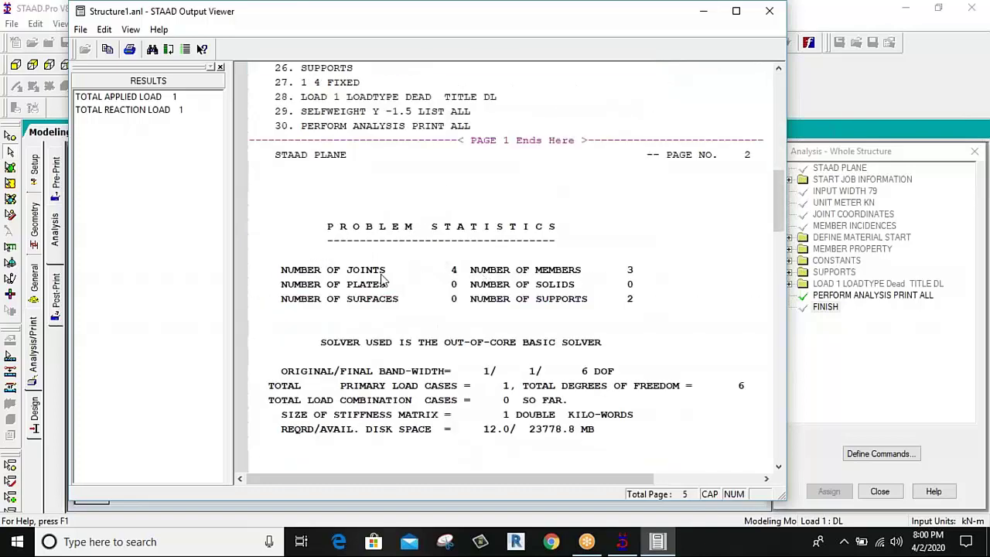
left_click(383, 275)
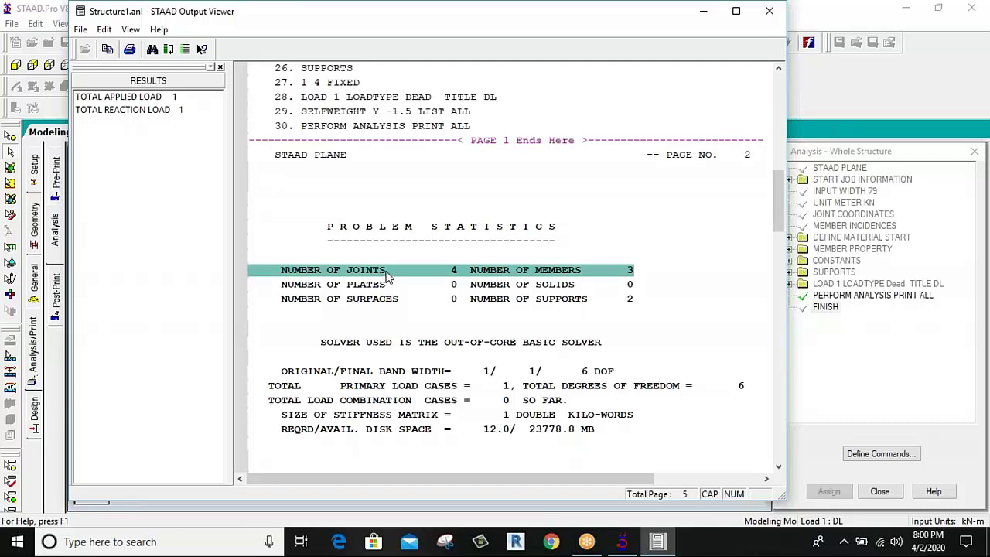
left_click(586, 304)
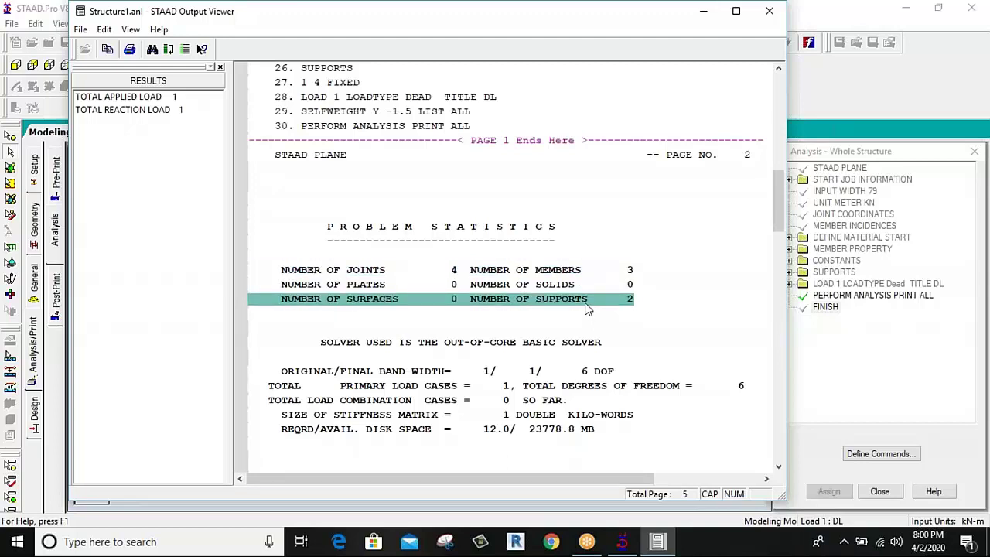
left_click(965, 461)
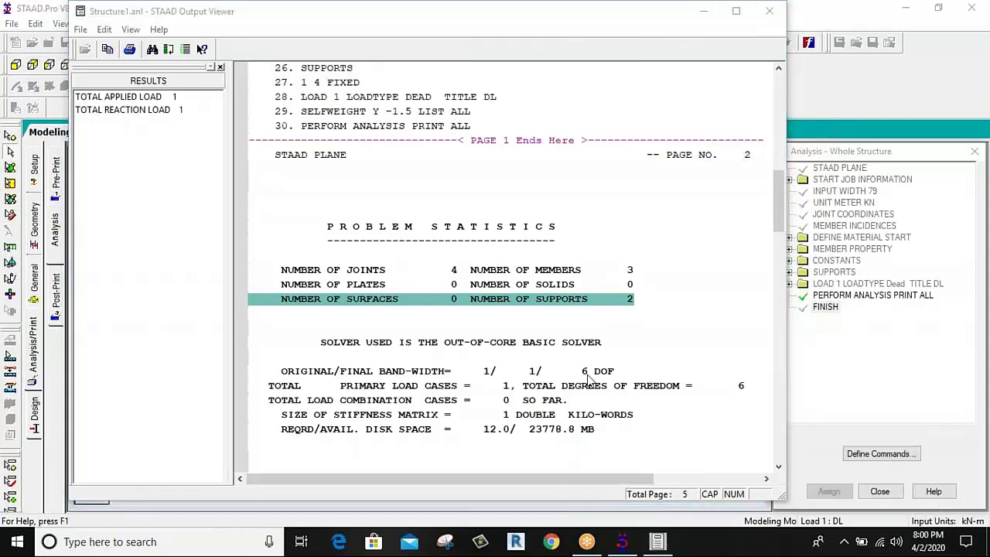
- Check the selfweight factor and the actual weight of the structure under loading 1, and close the output file
scroll(509, 395, "down", 4)
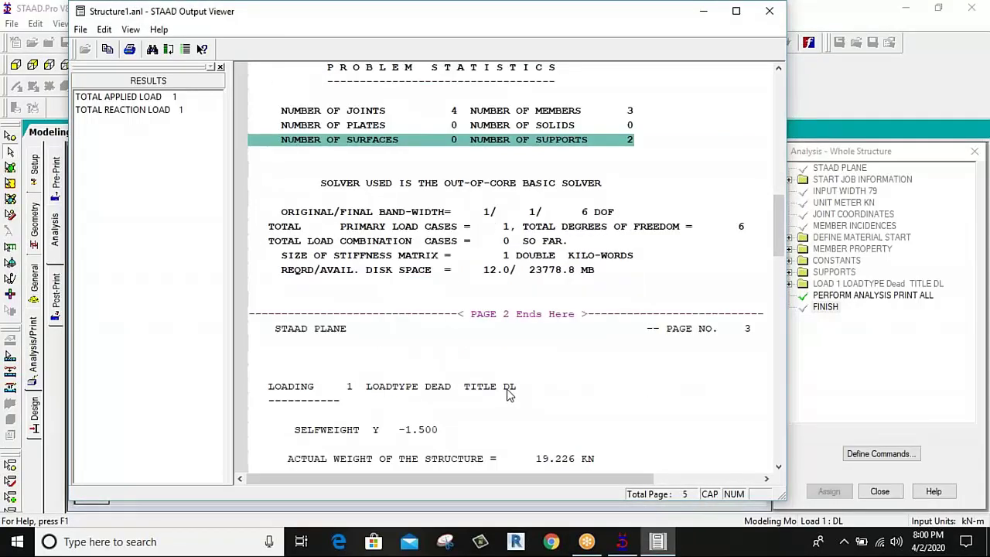
scroll(507, 394, "down", 4)
left_click(406, 274)
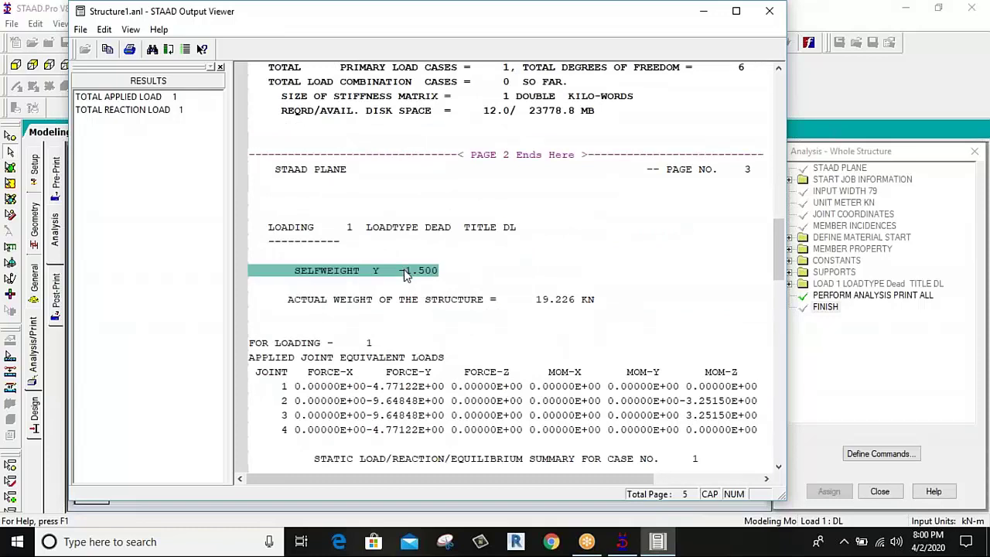
left_click(447, 306)
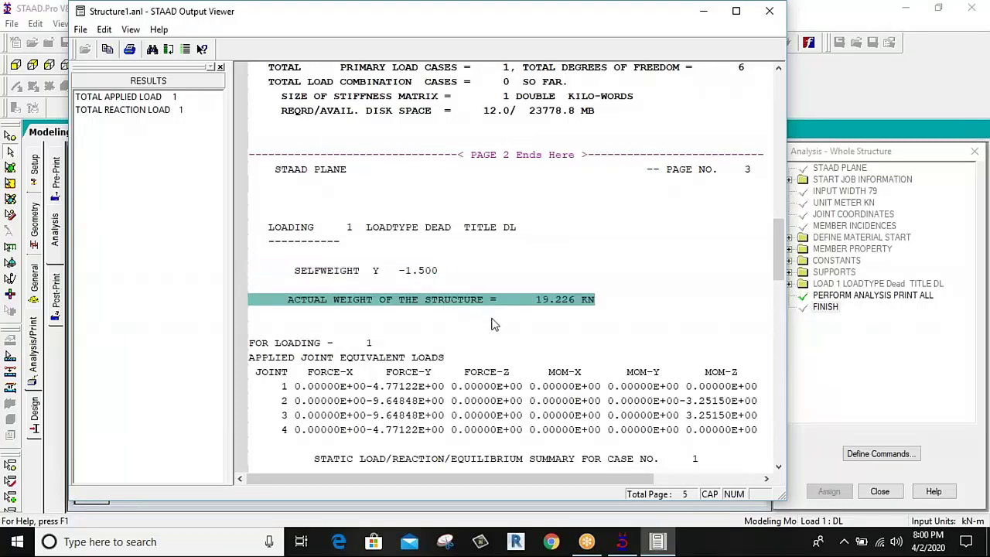
left_click(770, 11)
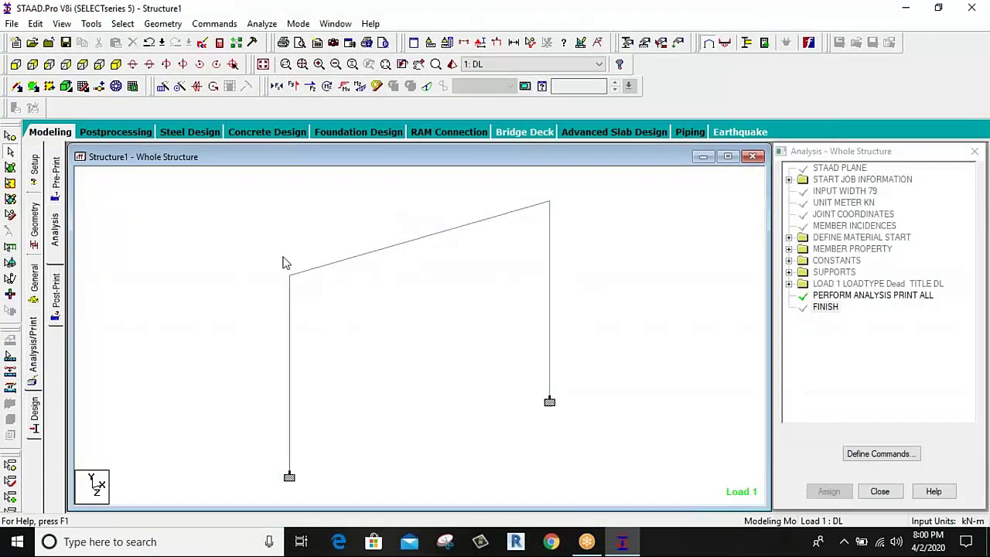
- Switch to postprocessing with load case 1 DL selected for the results, and maximize the structure's displacement view
left_click(115, 136)
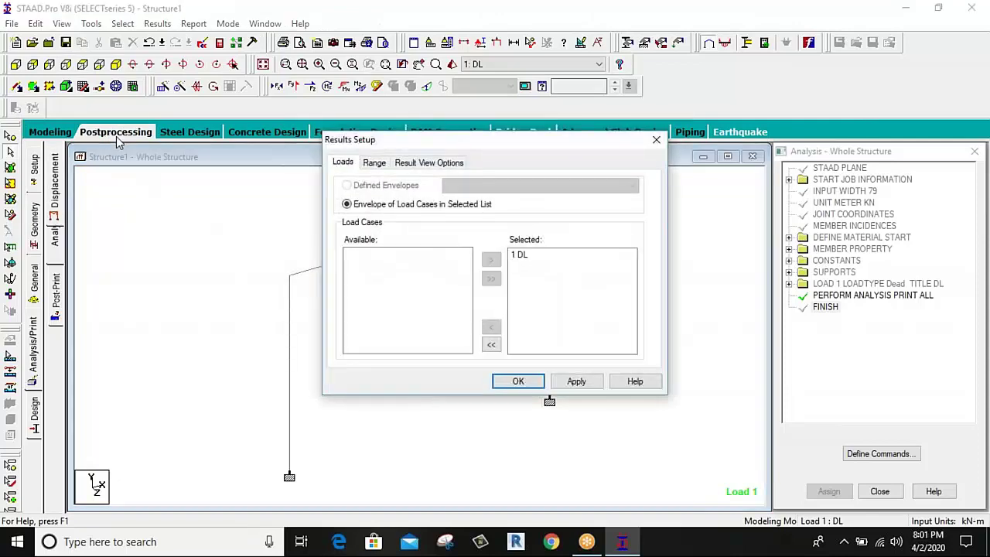
left_click(515, 382)
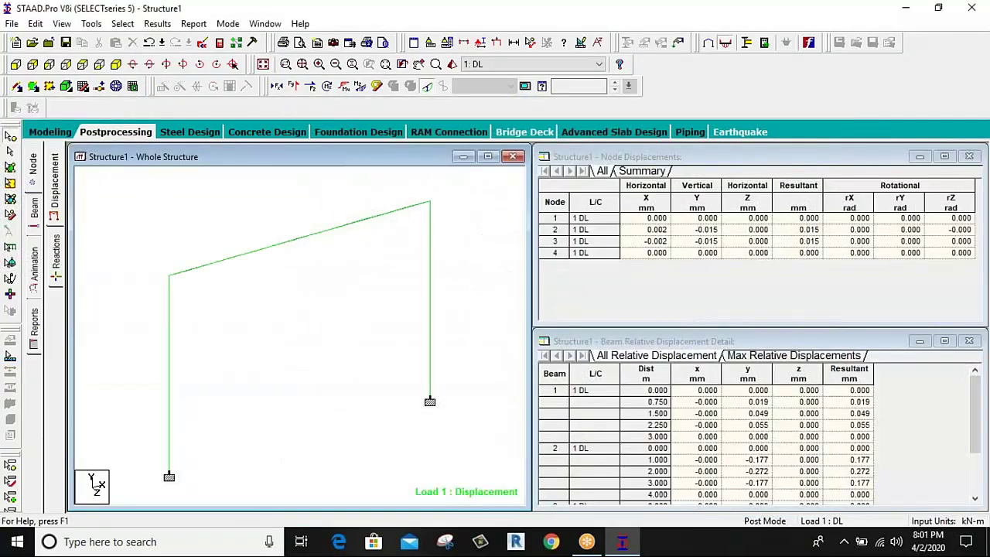
left_click(489, 166)
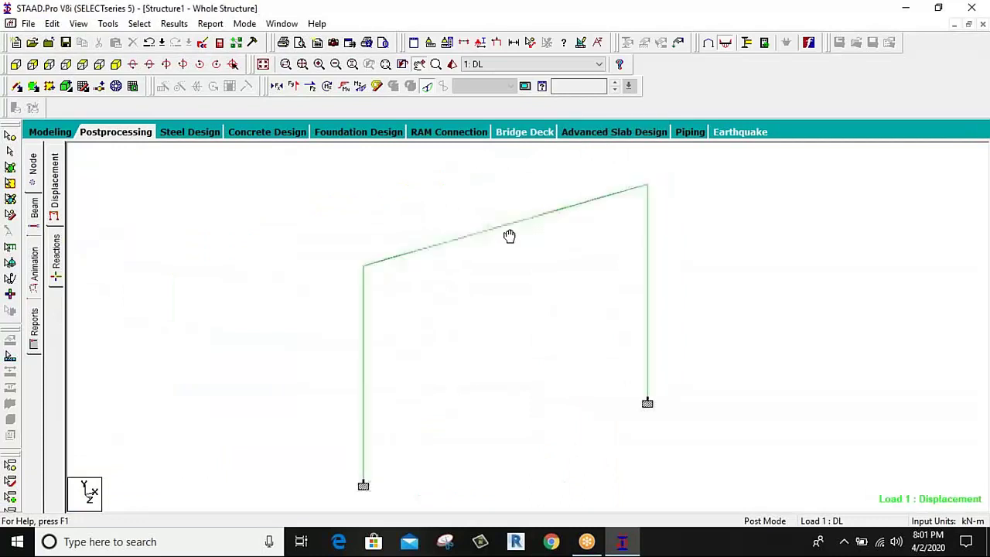